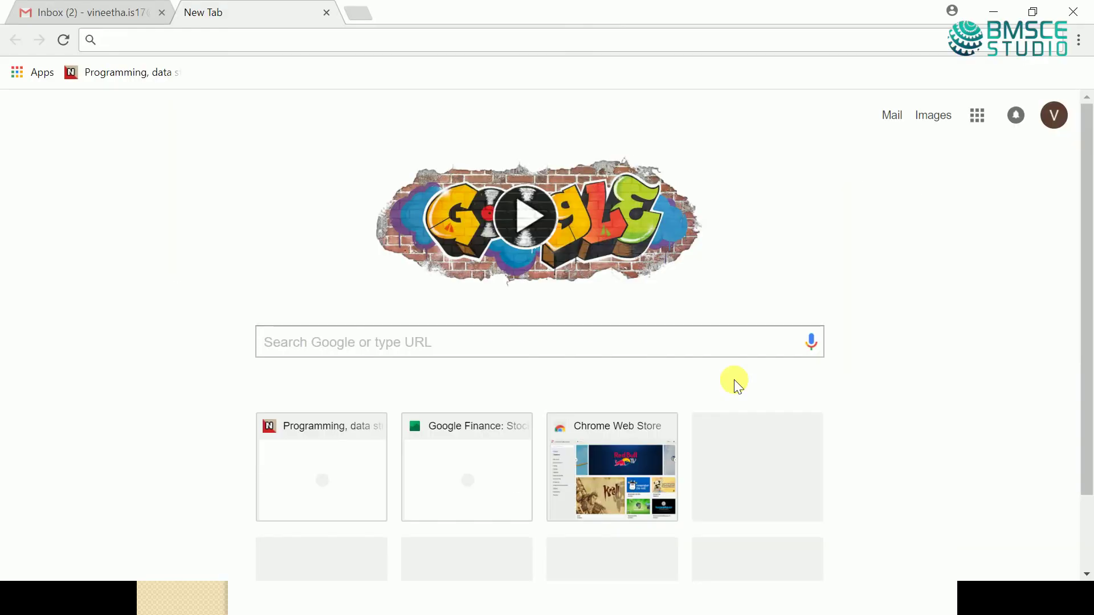
- Search Google for 'linkedin' from the Chrome address bar
text(linkedin)
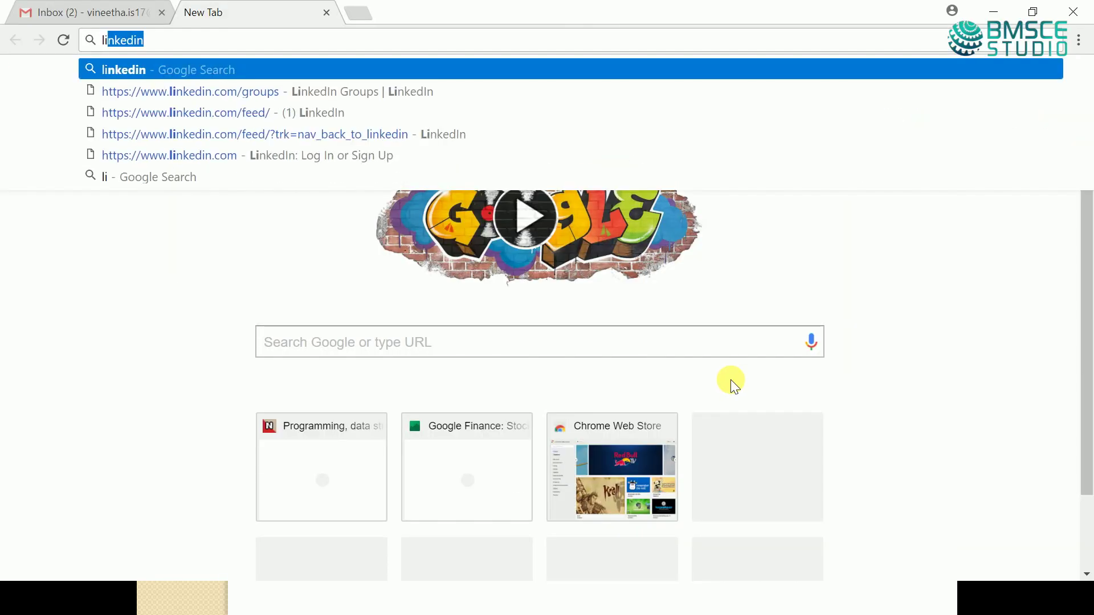
key(Return)
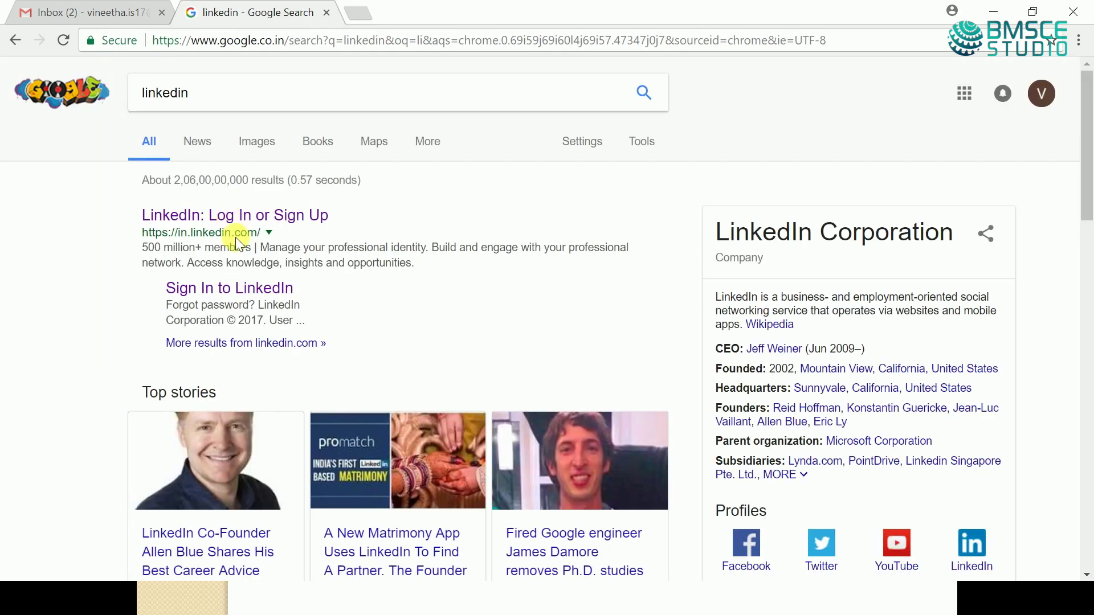
- Open LinkedIn's sign-up page and enter the new member's first and last name
click(208, 223)
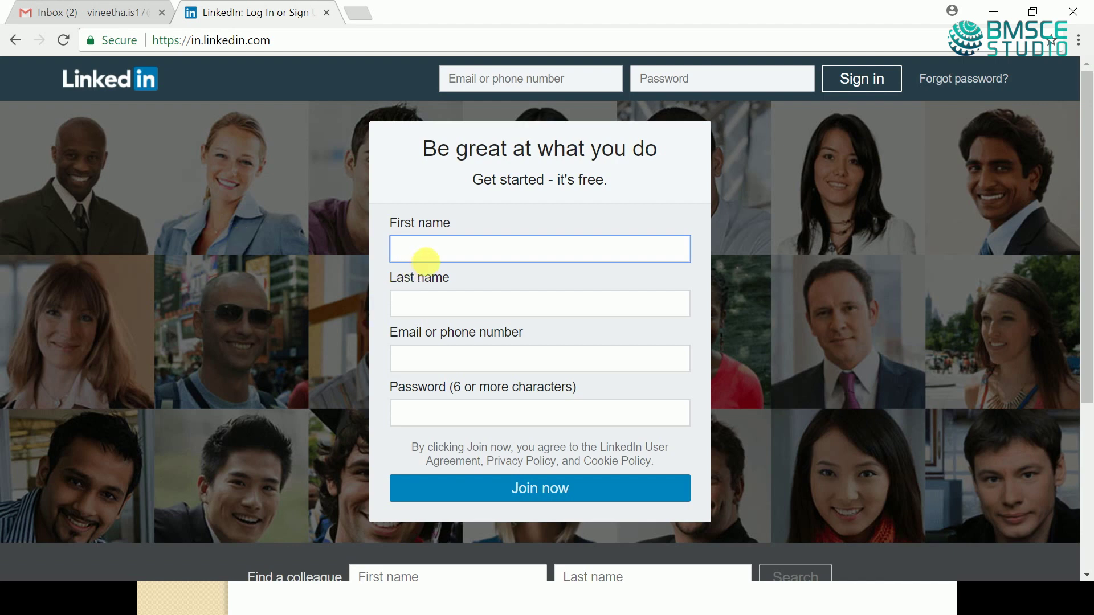
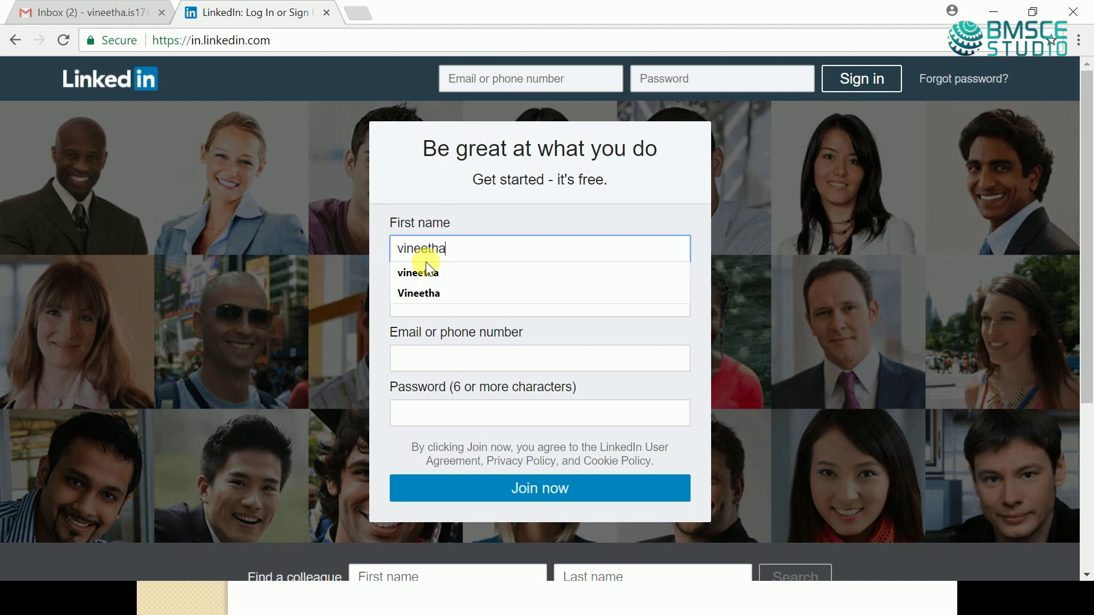
click(421, 274)
click(437, 314)
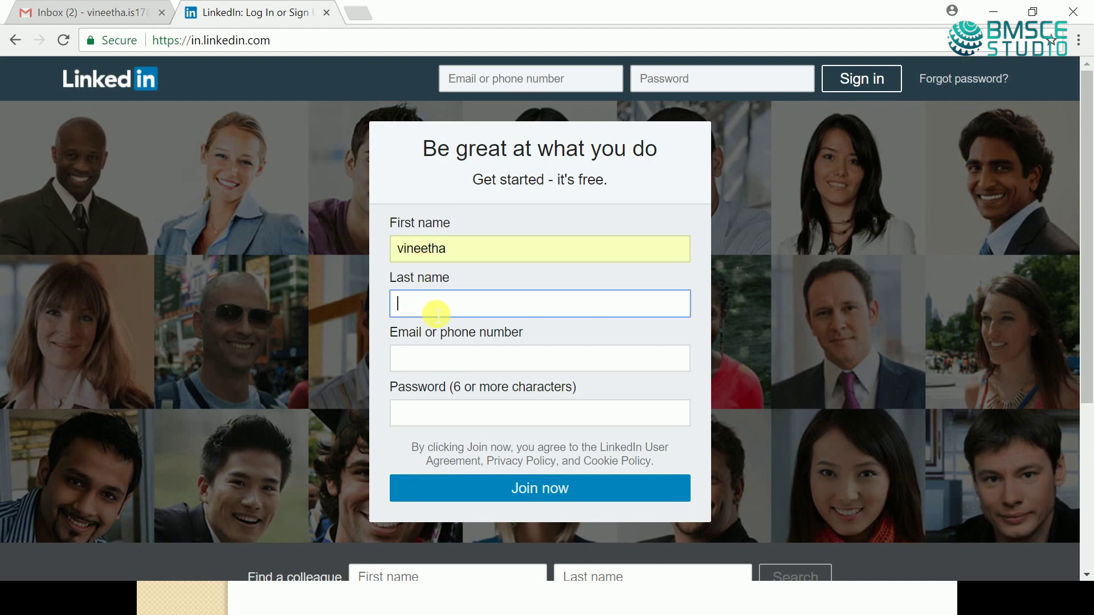
text(B.)
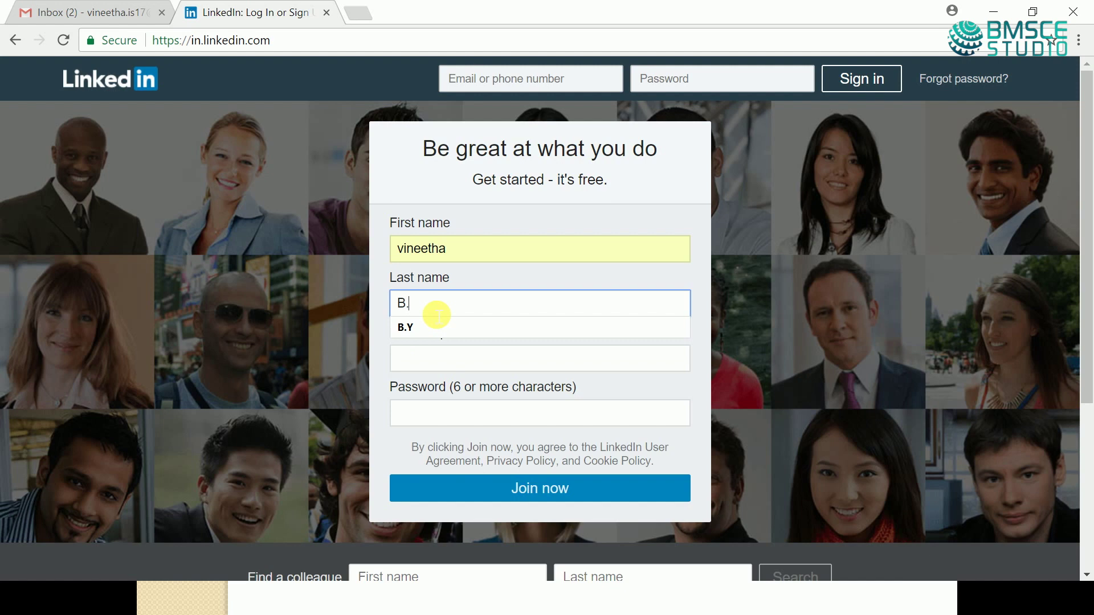
text(Y)
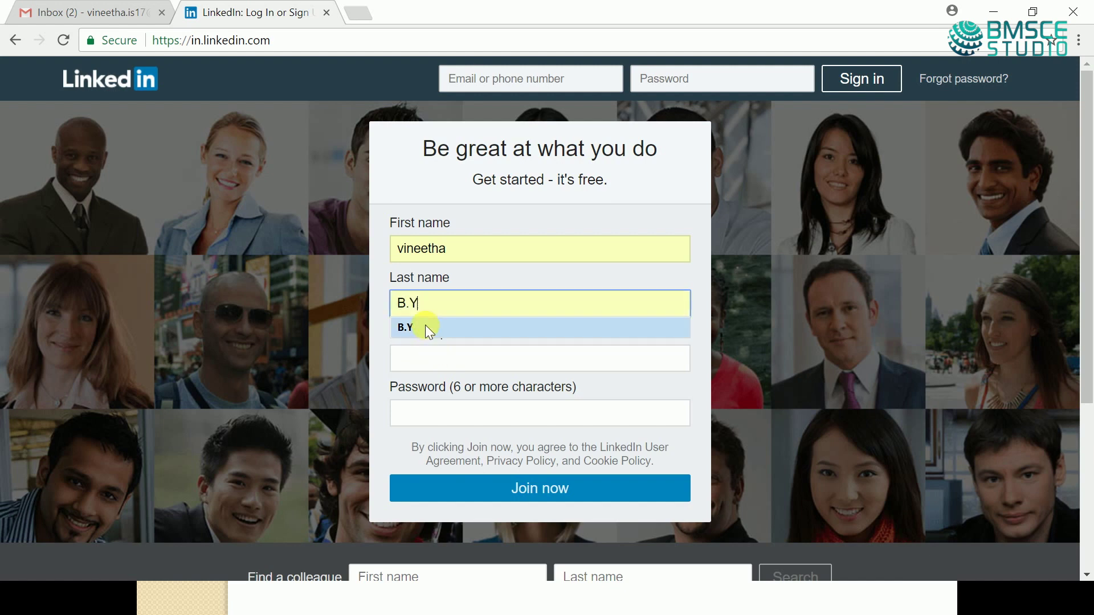
click(432, 372)
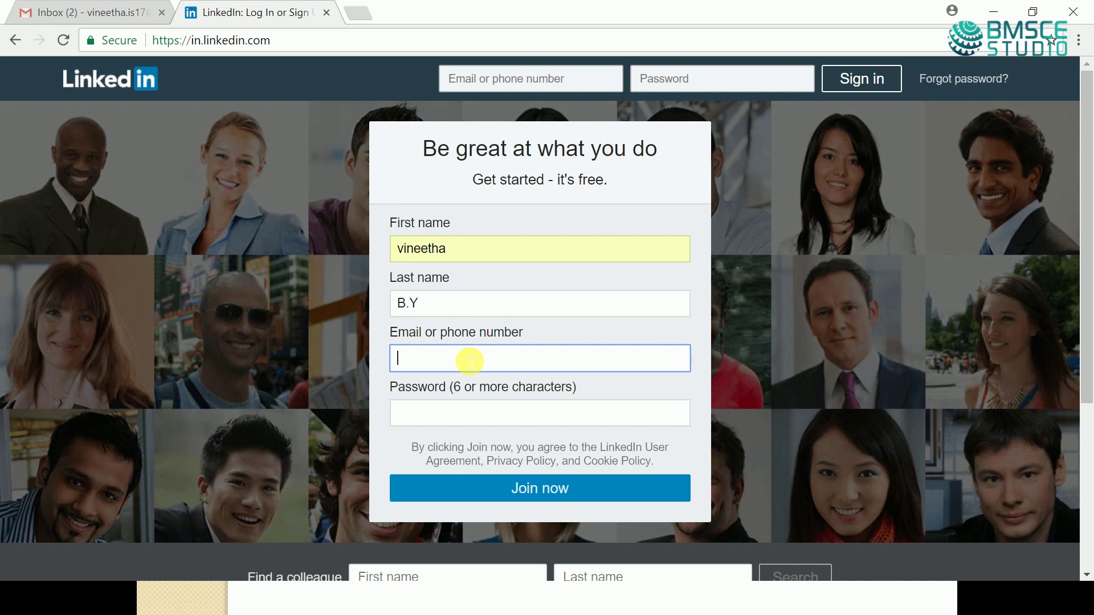
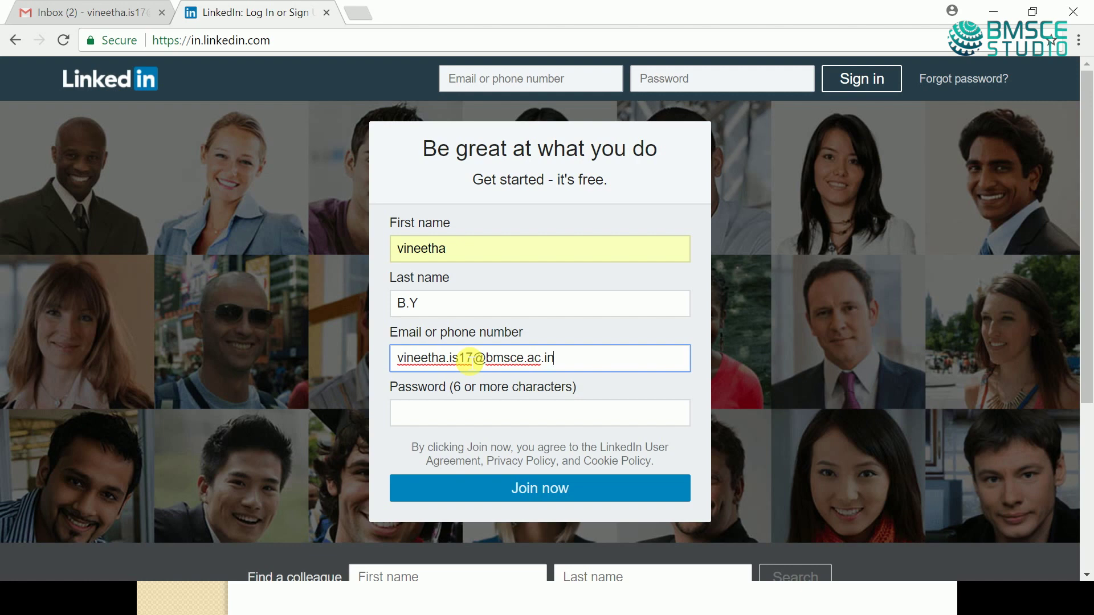
- Enter the student's college email address and a password, then submit the join form
click(466, 419)
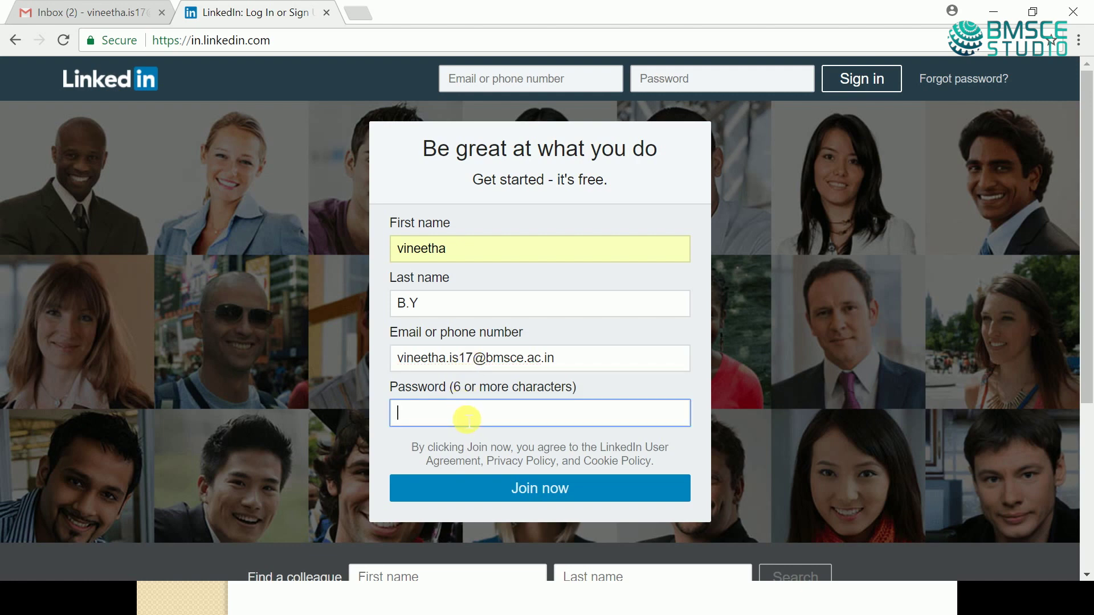
text(••••••••••)
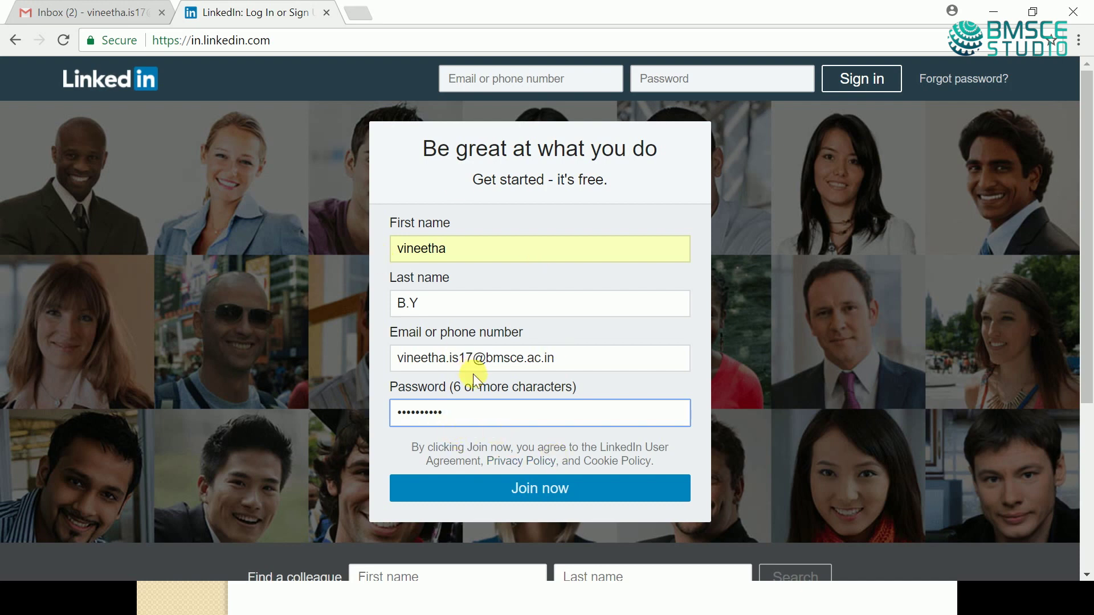
click(515, 495)
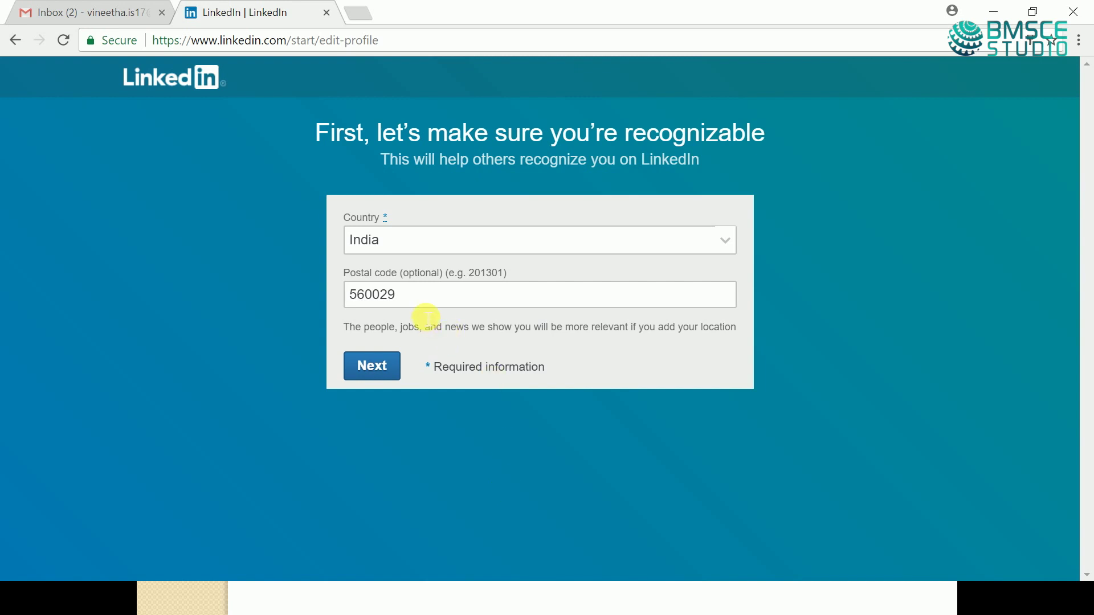
- Clear the prefilled postal code, keep Country India, and continue
drag(409, 296, 356, 304)
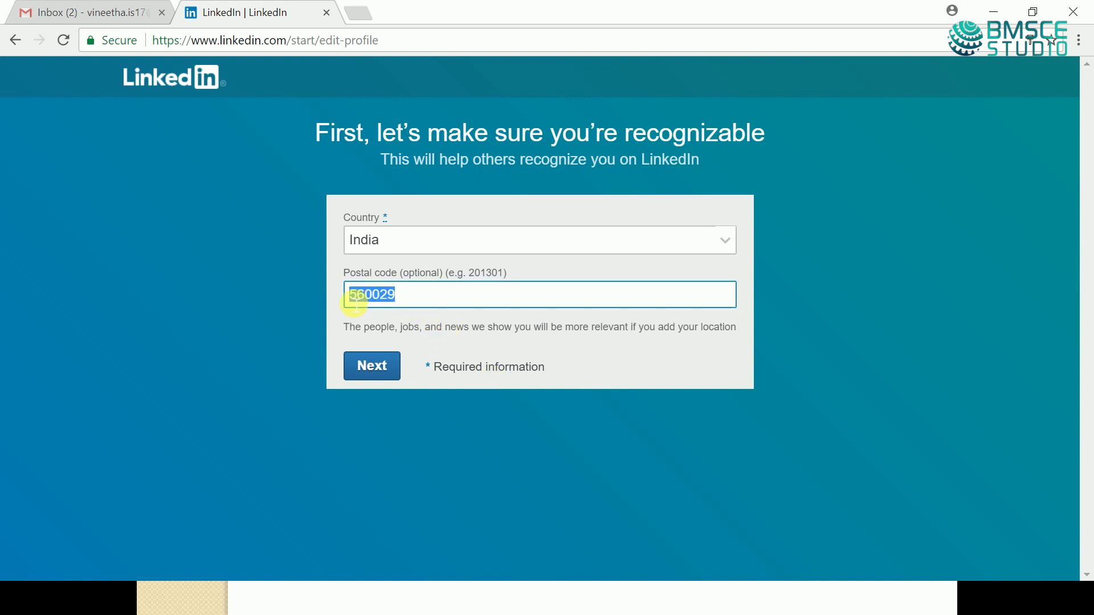
key(BackSpace)
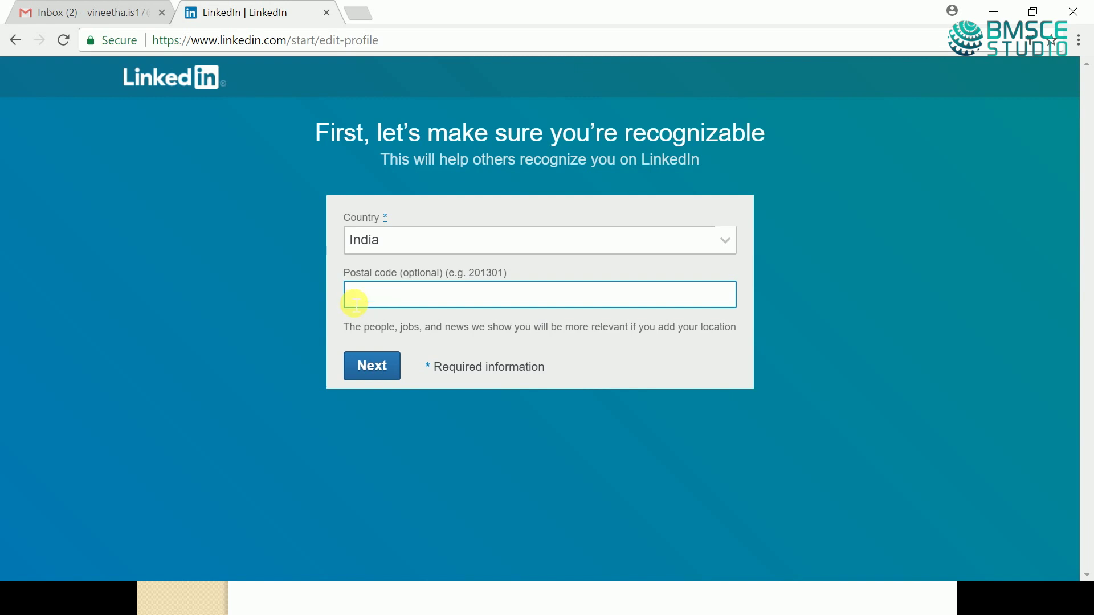
click(373, 369)
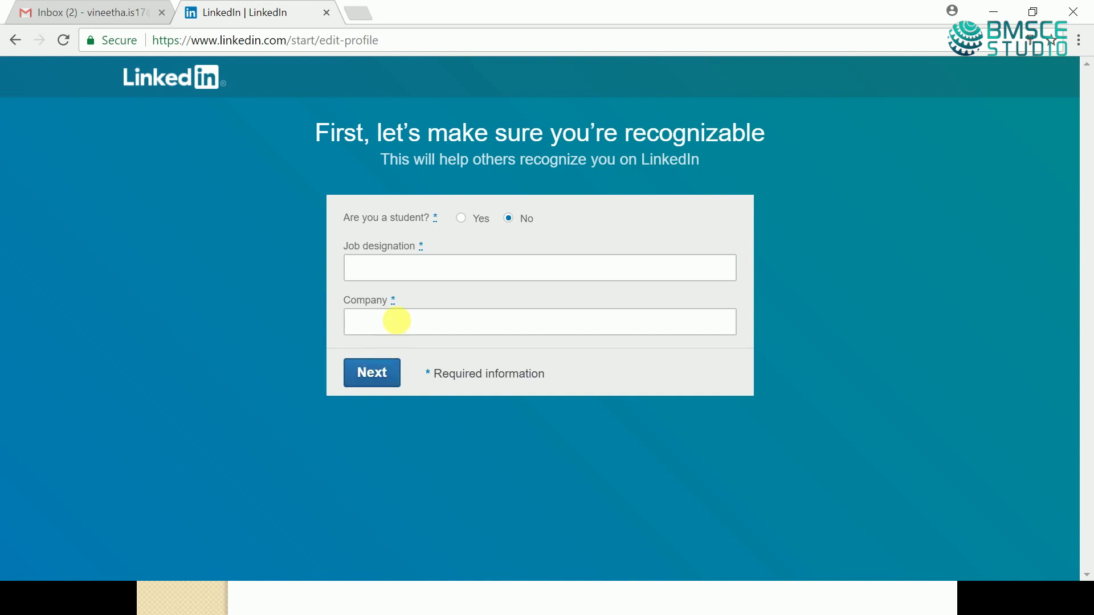
- Mark the member as a student at B. M. S. College of Engineering, studying Bachelor of Engineering
click(463, 219)
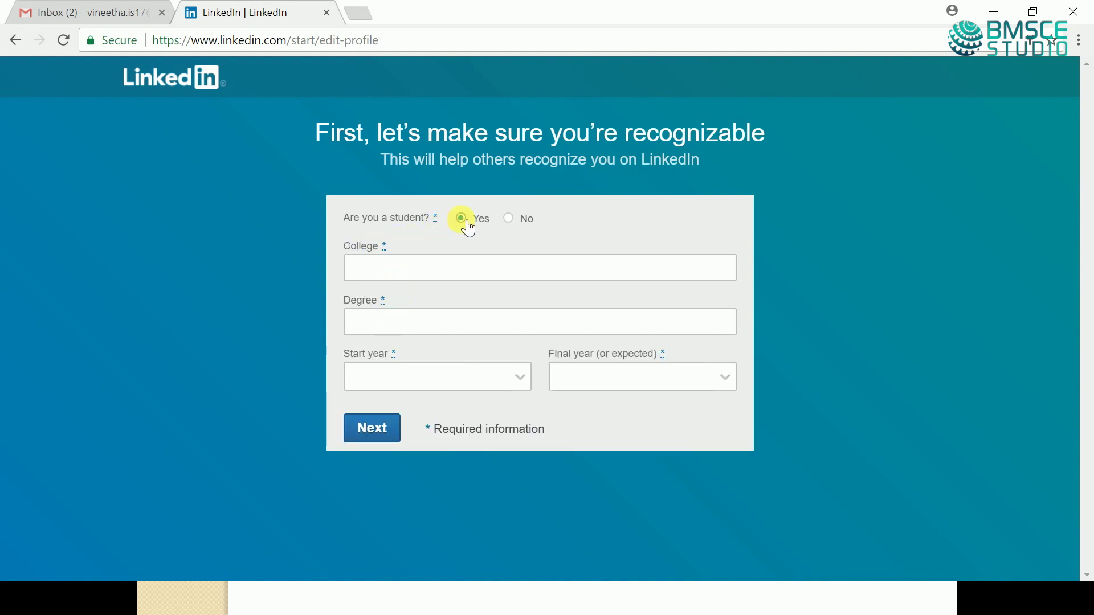
click(415, 270)
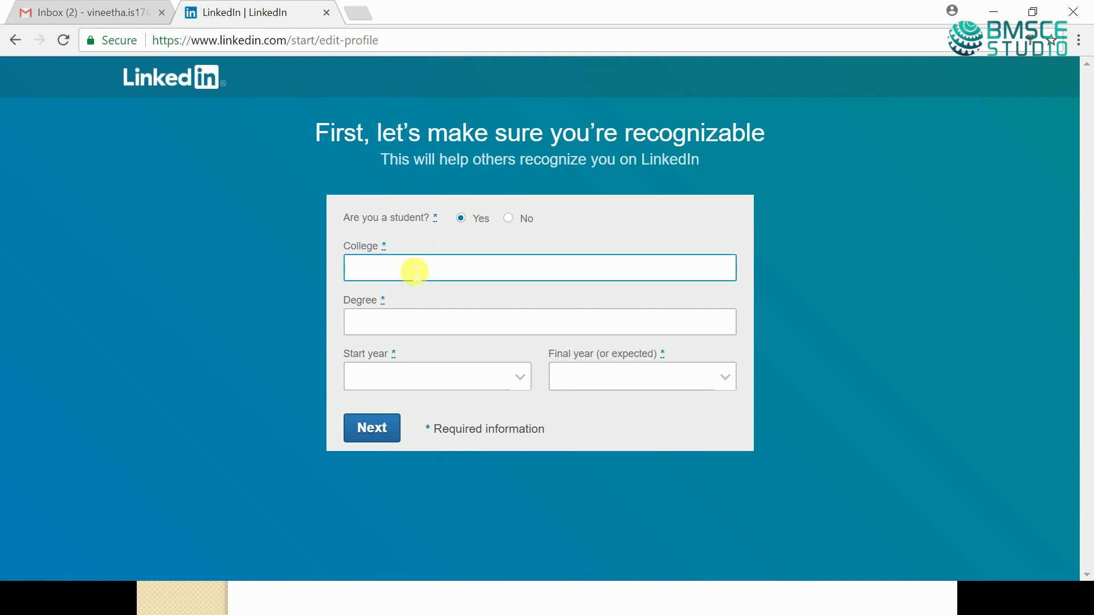
text(BMSCE)
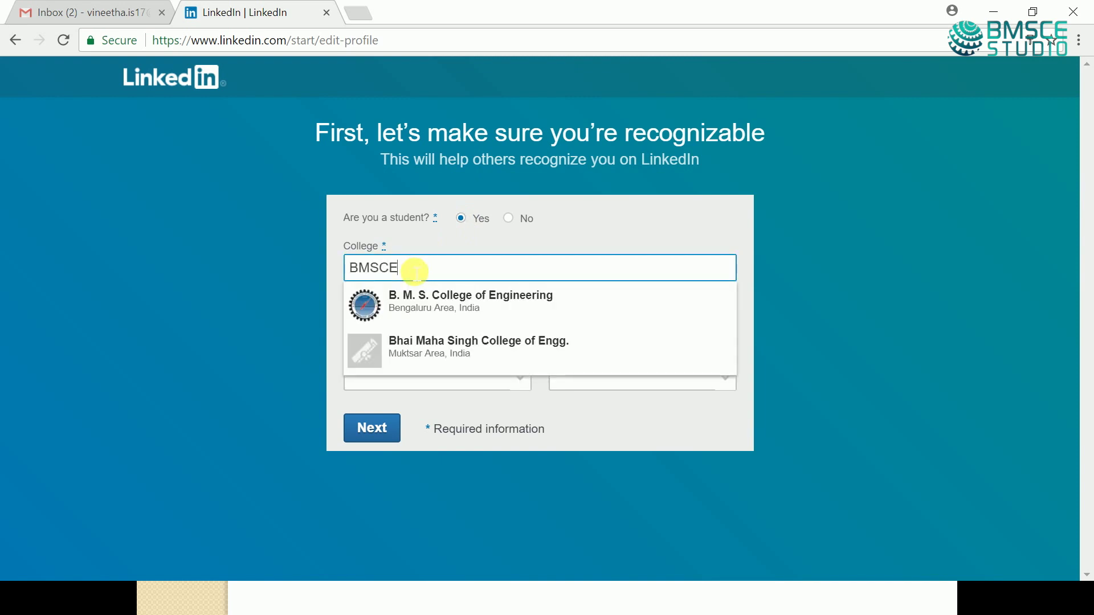
click(426, 299)
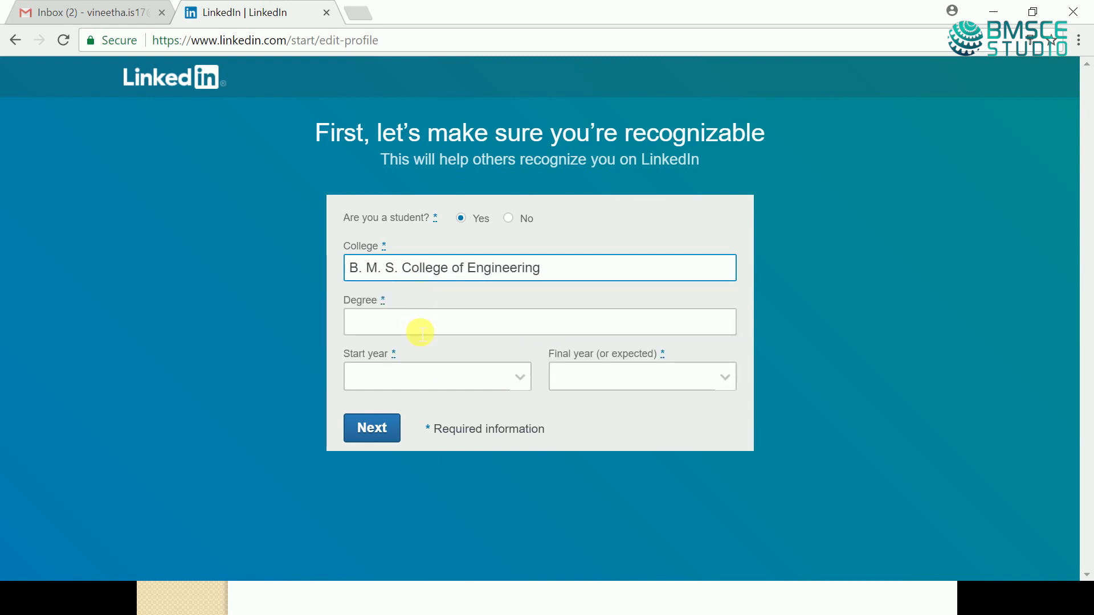
click(420, 330)
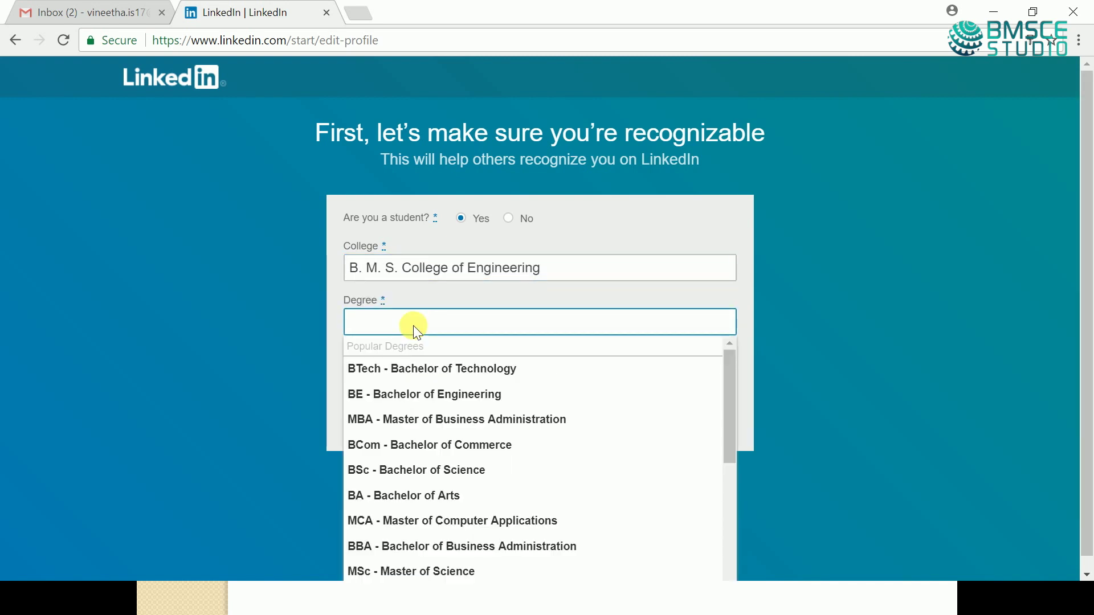
click(420, 399)
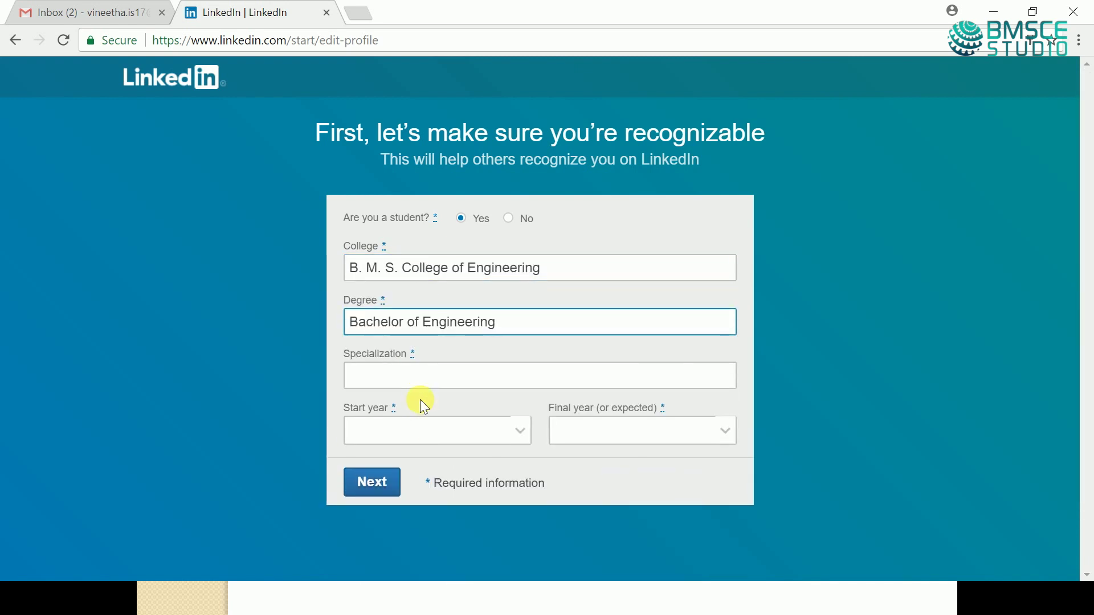
- Set specialization to Information Science/Studies, years 2017 to 2020, and submit the education details
click(395, 384)
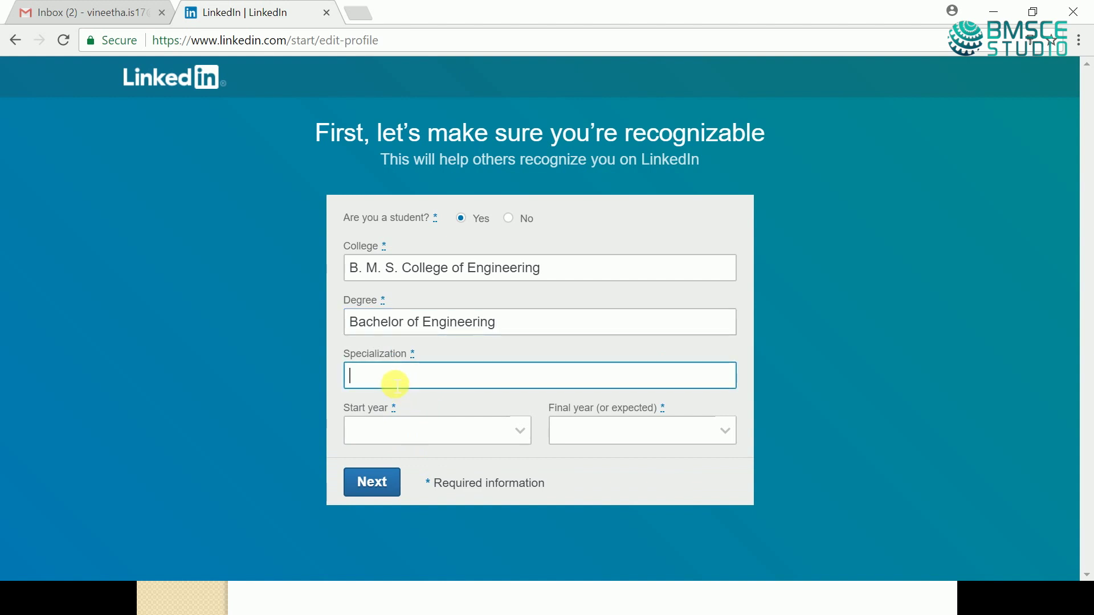
text(Informatio)
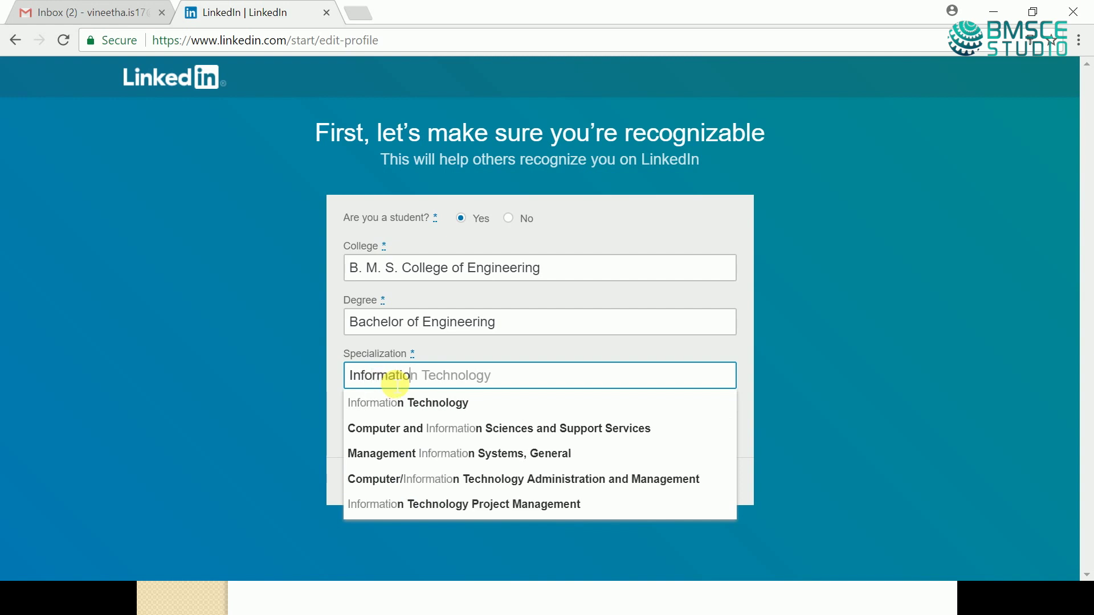
text(n)
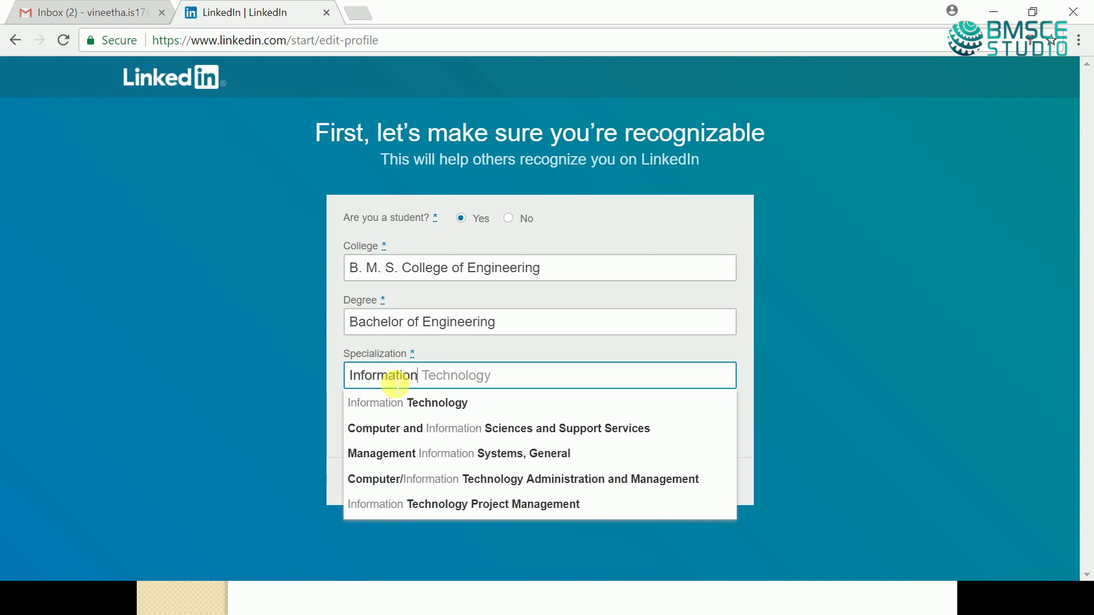
text( sc)
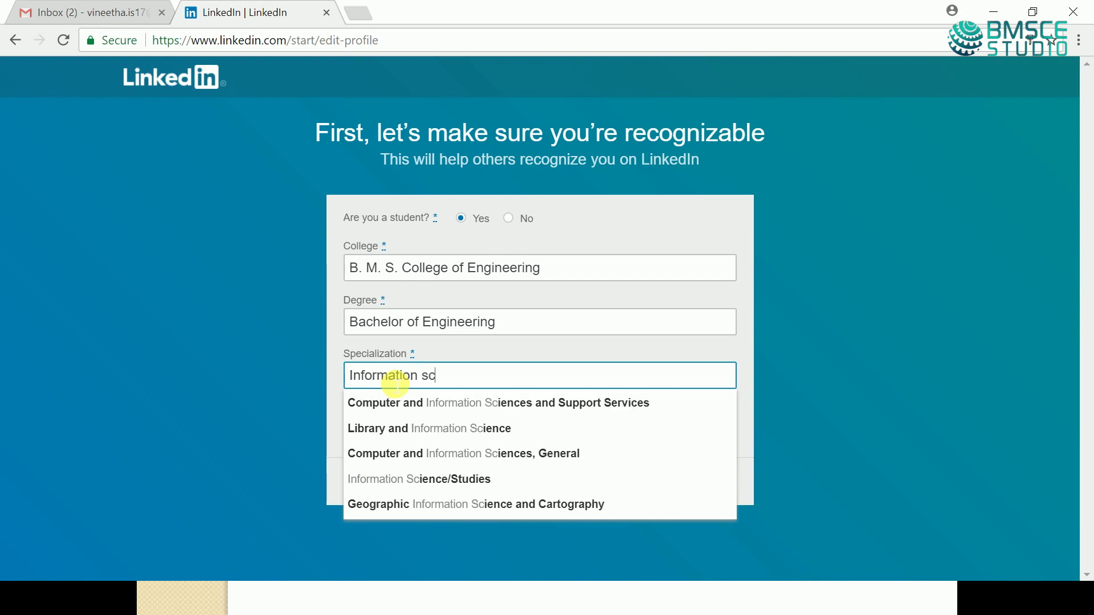
click(425, 484)
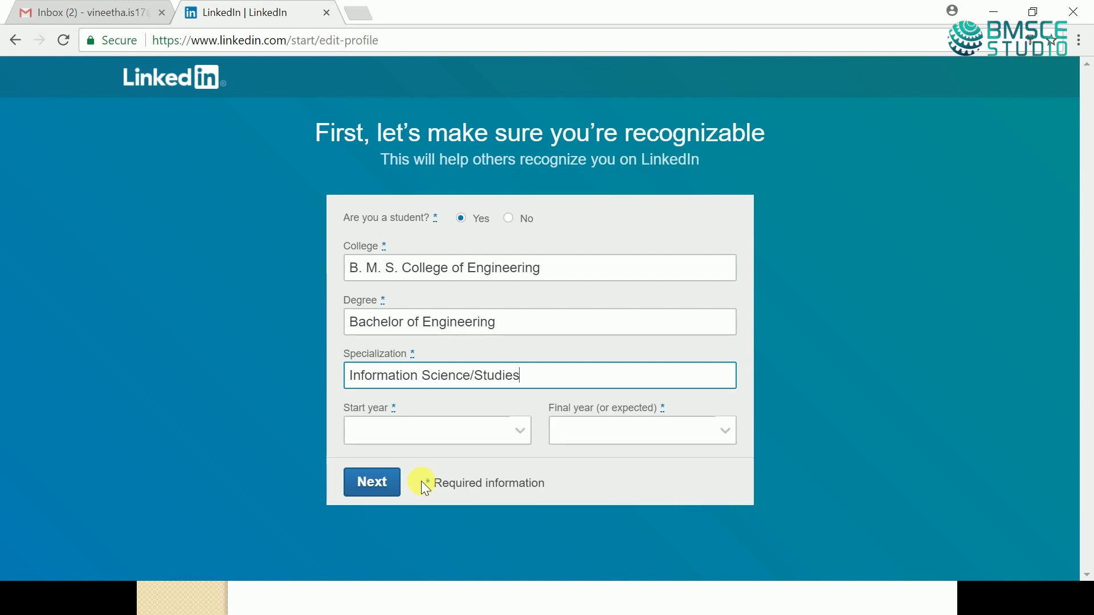
click(417, 435)
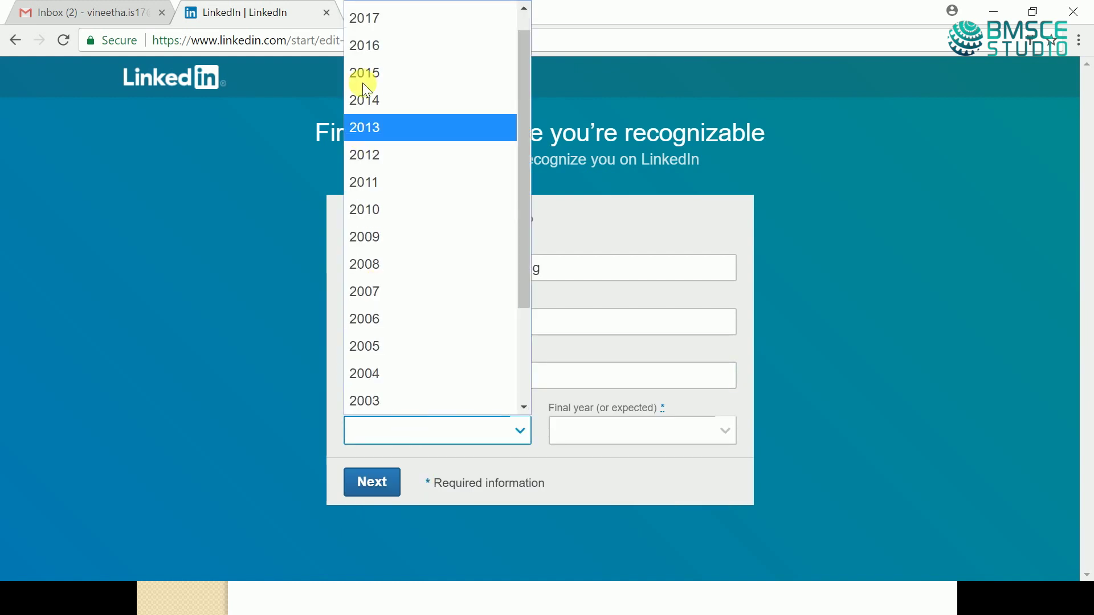
click(364, 18)
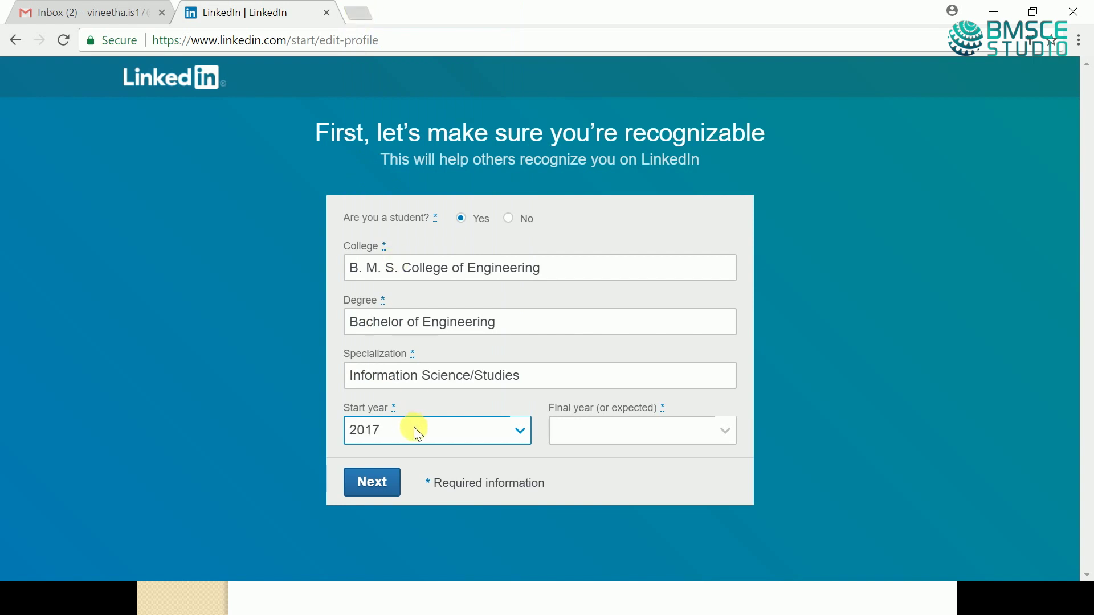
click(592, 432)
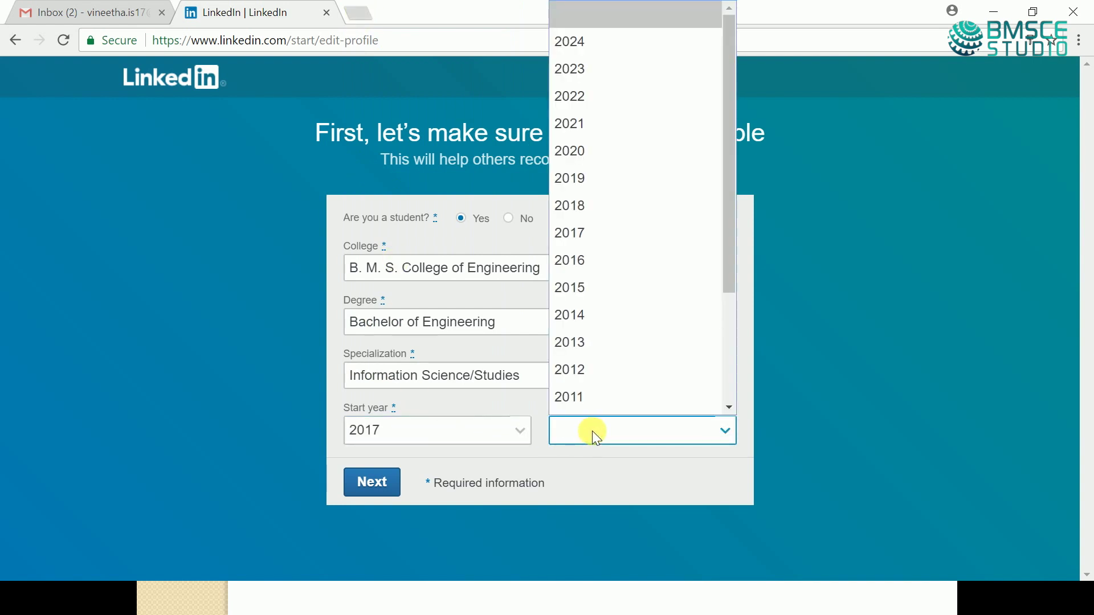
click(570, 130)
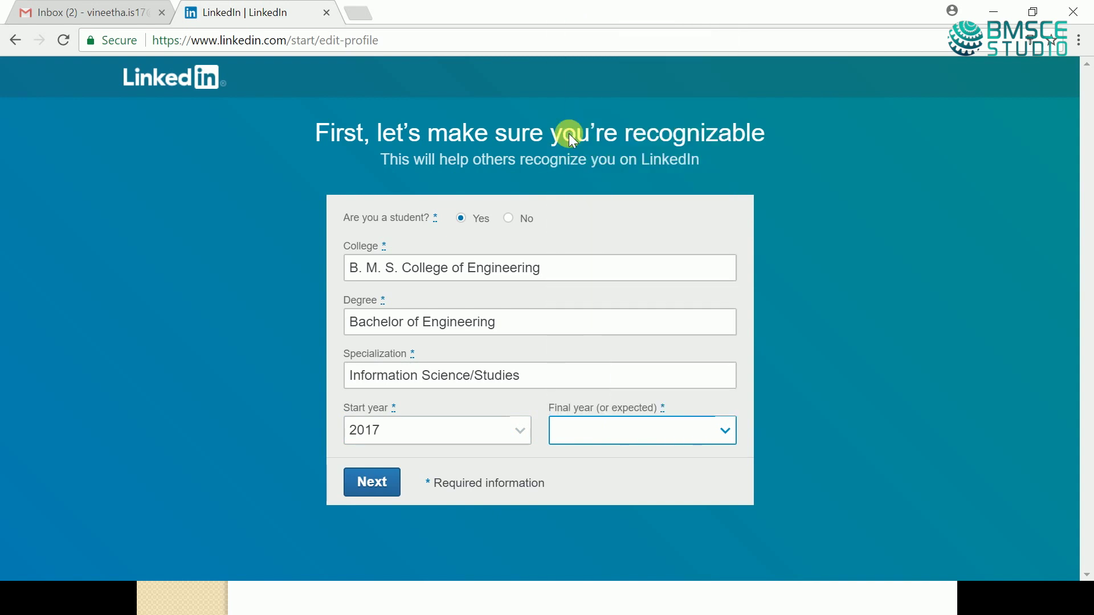
click(379, 485)
click(371, 485)
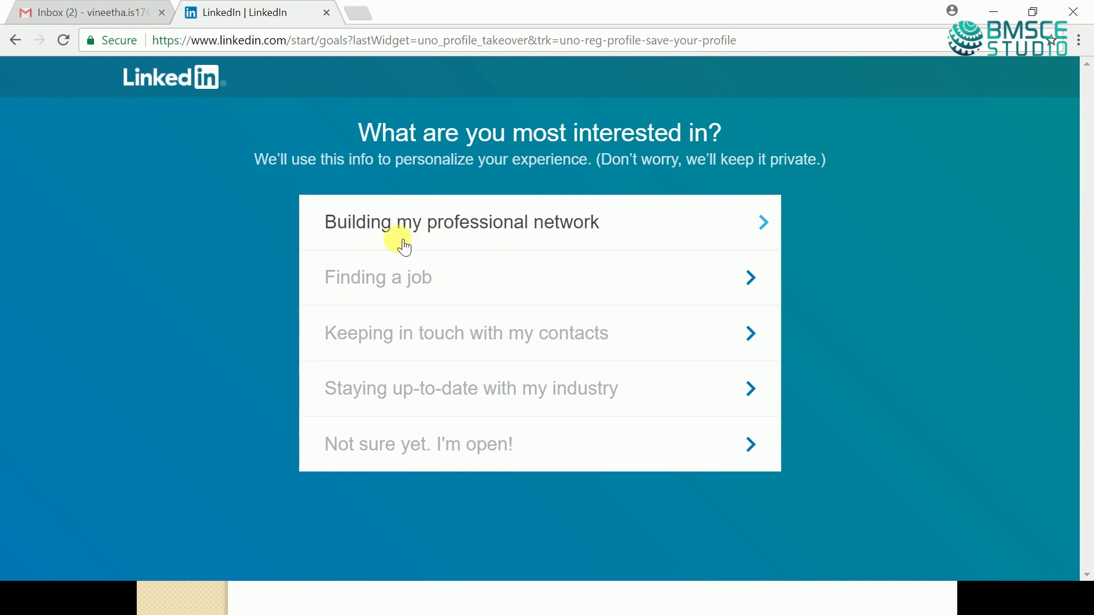
- Choose 'Building my professional network' as the main interest
click(564, 229)
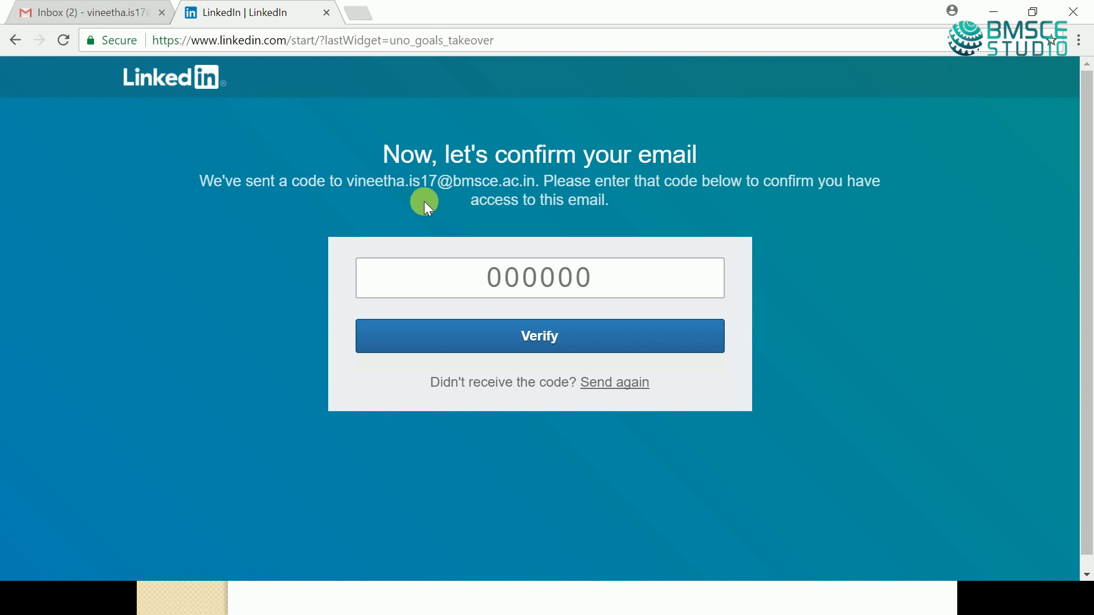
- Note the email address the code was sent to and go to the Gmail inbox
drag(387, 191, 546, 197)
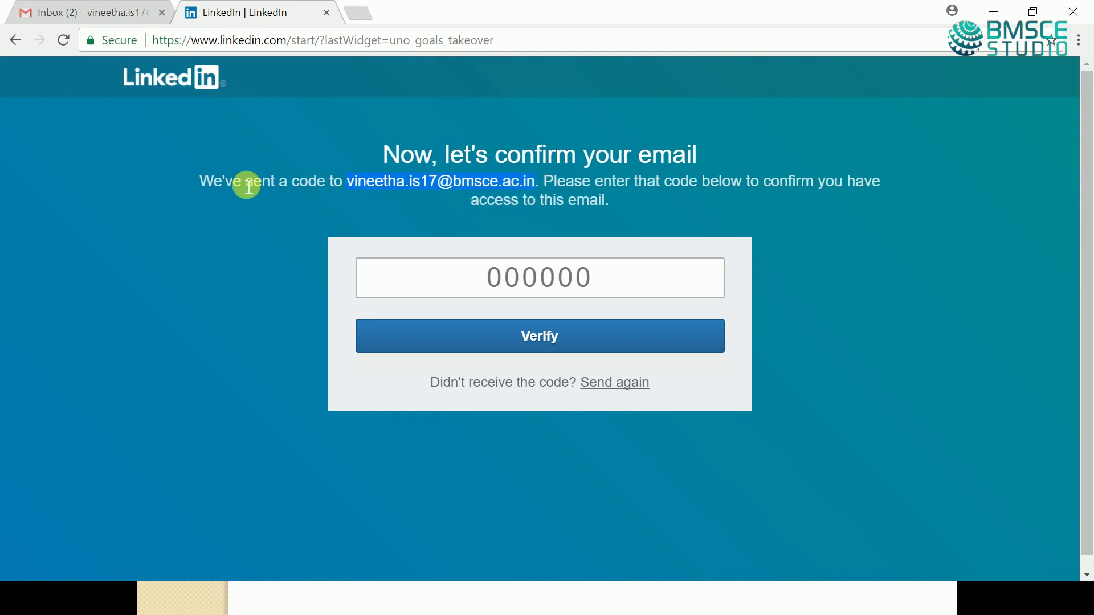
click(103, 12)
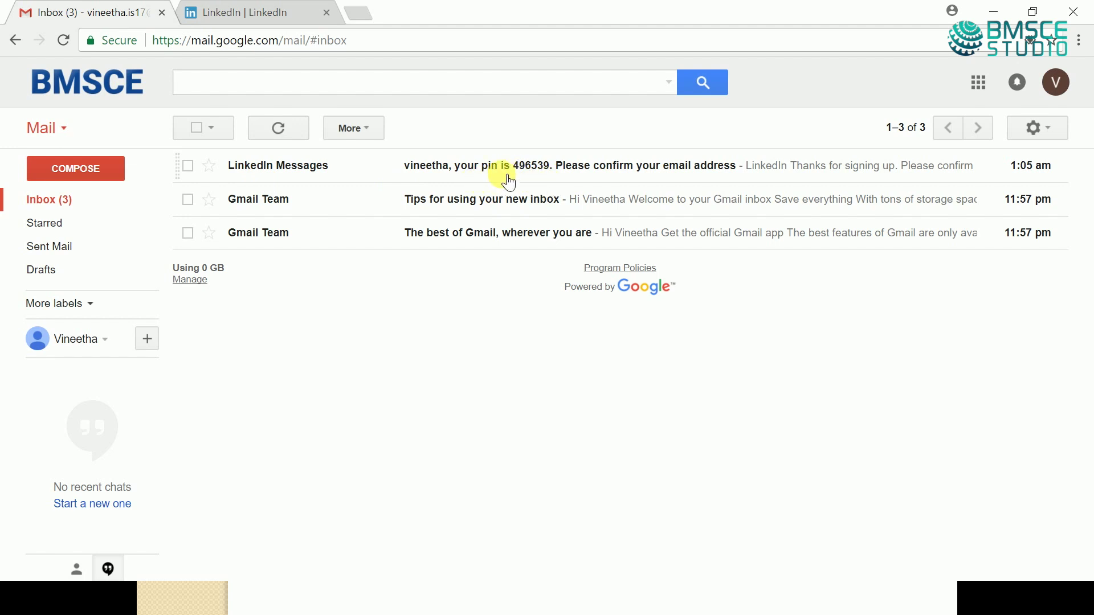
- Open LinkedIn's confirmation email and select its six-digit verification code
click(508, 181)
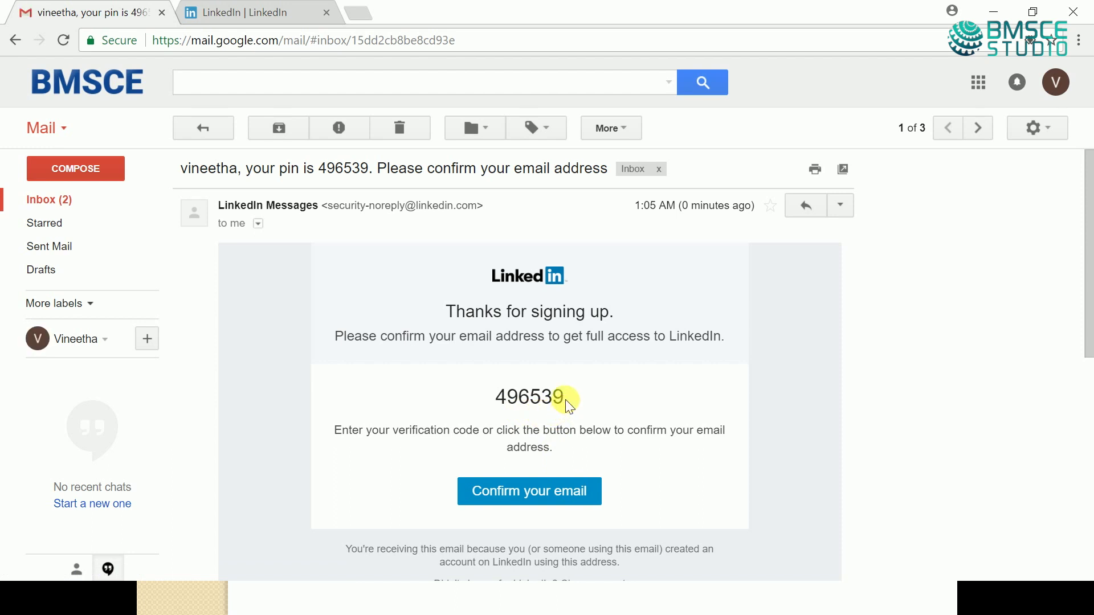
drag(553, 398, 506, 406)
key(ctrl+c)
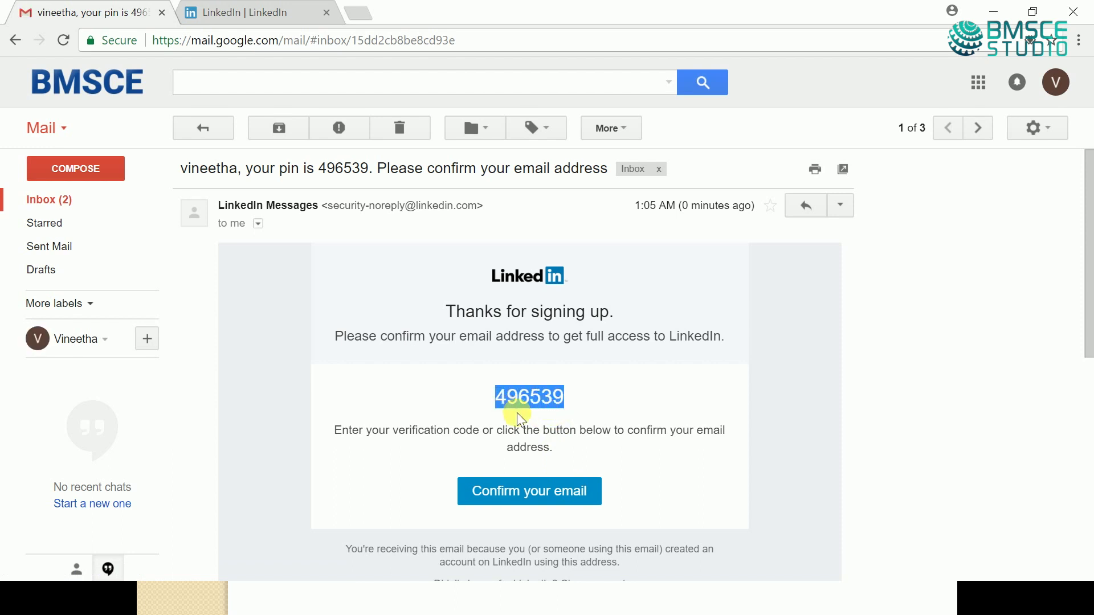
- Paste the verification code into LinkedIn's code box and verify the email
click(245, 13)
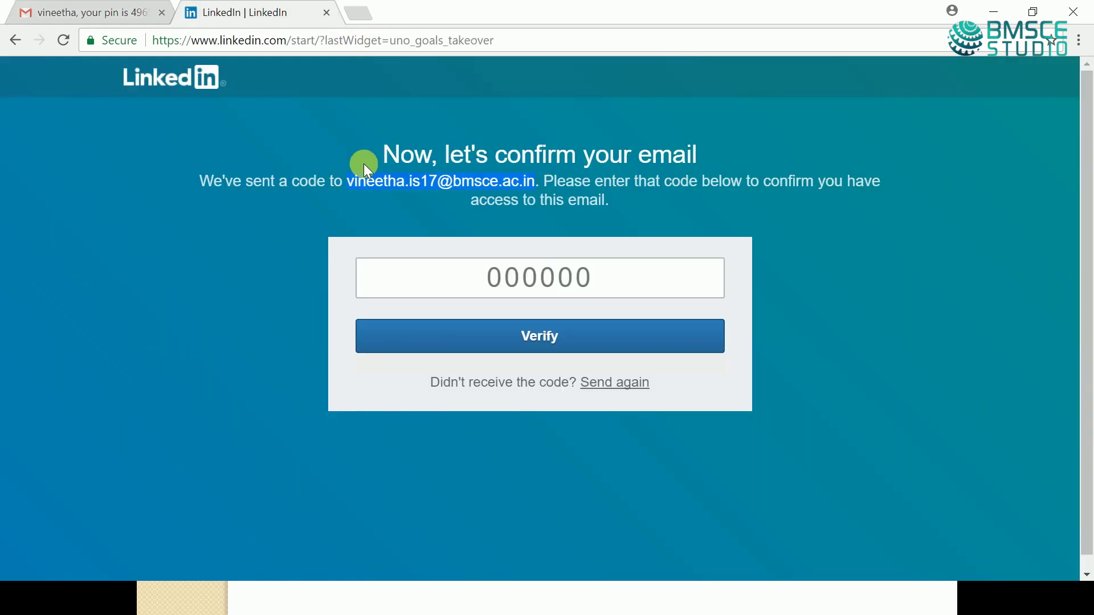
click(496, 296)
key(ctrl+v)
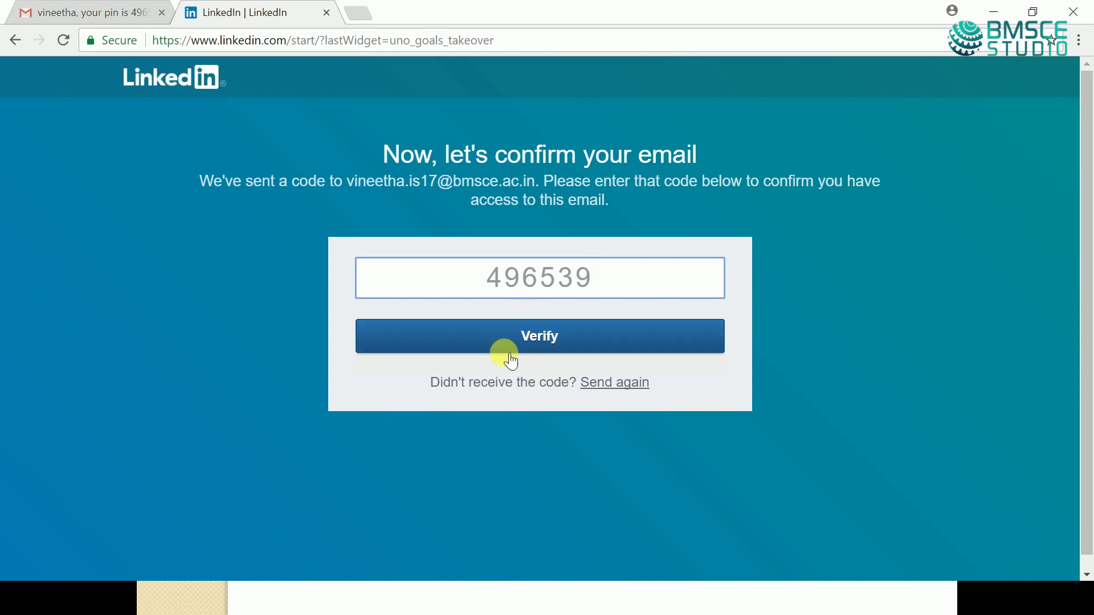
click(531, 344)
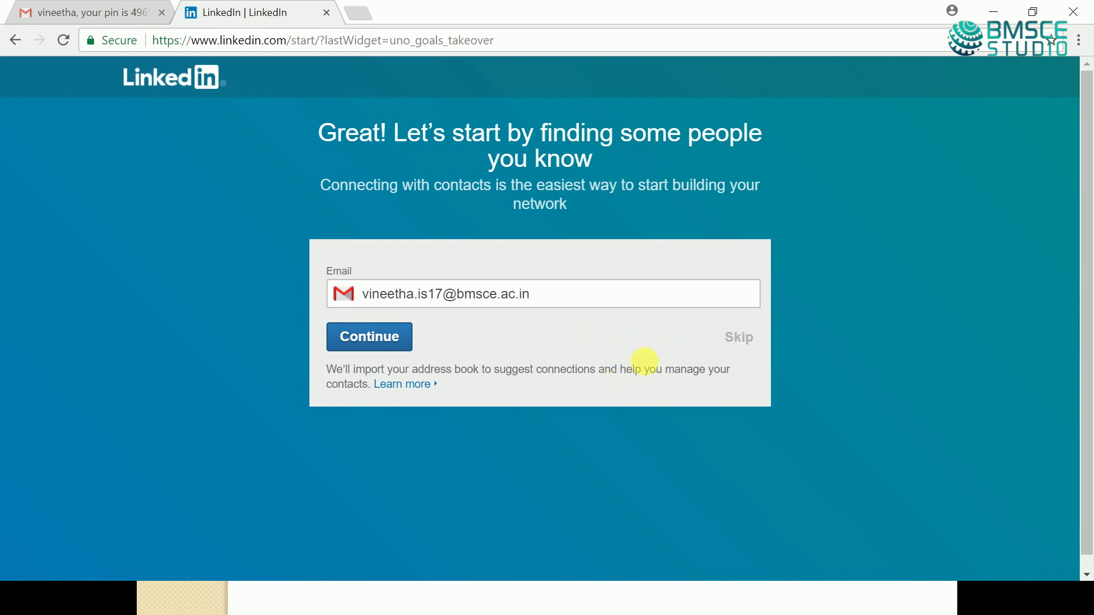
- Skip importing email contacts and confirm the skip
click(741, 339)
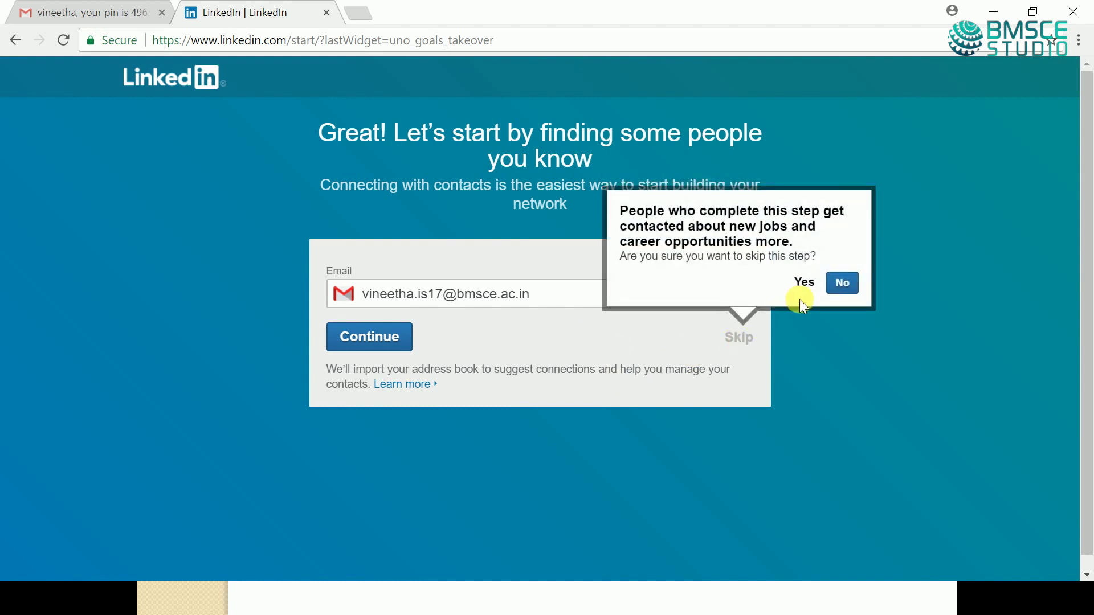
click(804, 292)
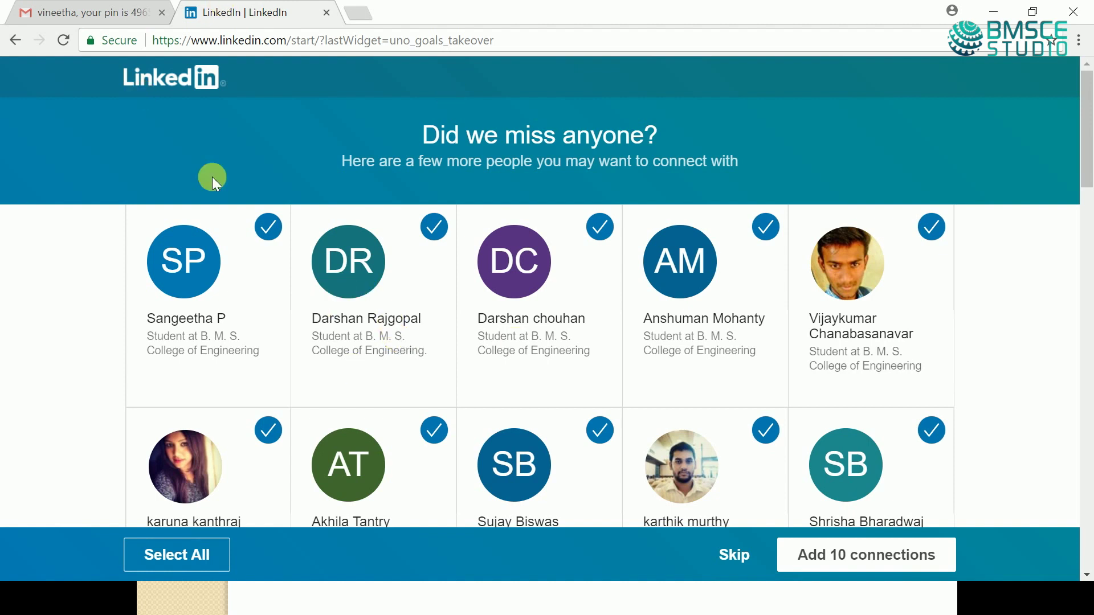
- Skip the suggested connections, profile photo and topics, then move past the Get the app page
scroll(720, 547, down, 5)
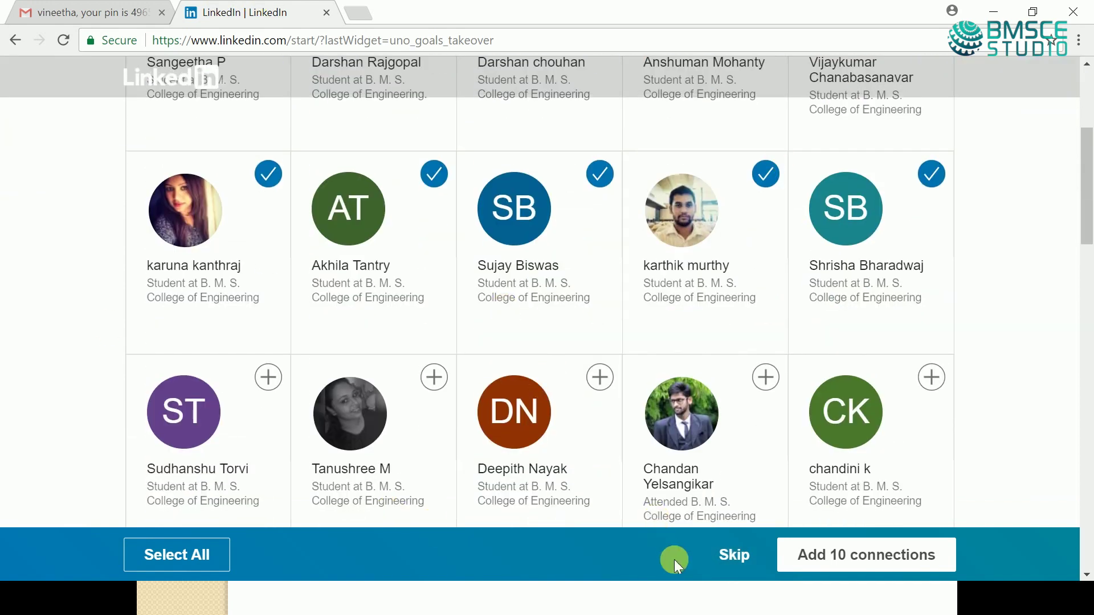
click(740, 557)
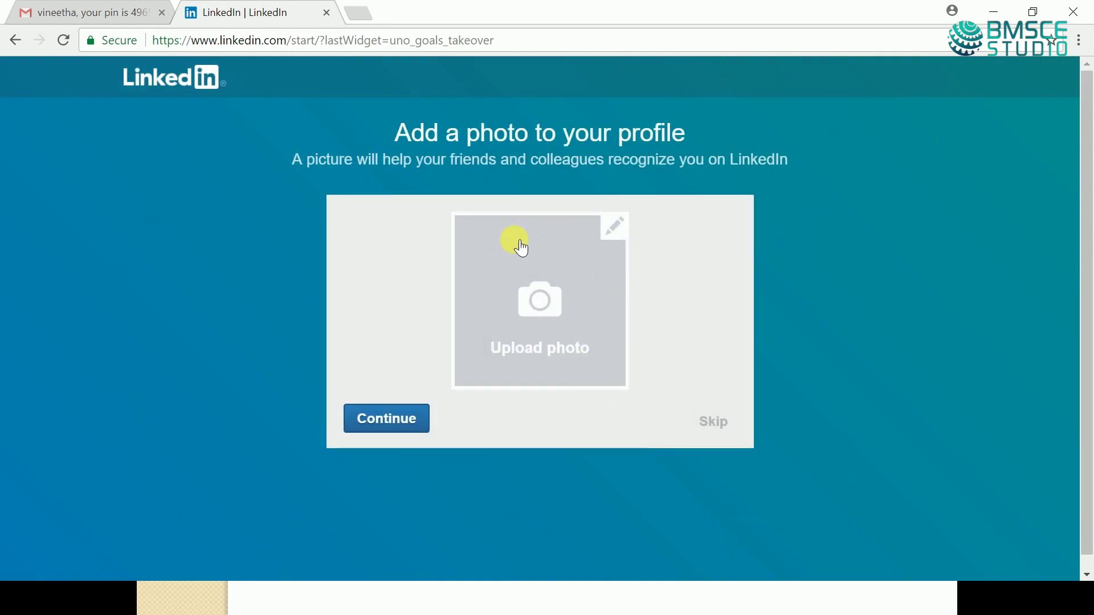
click(723, 430)
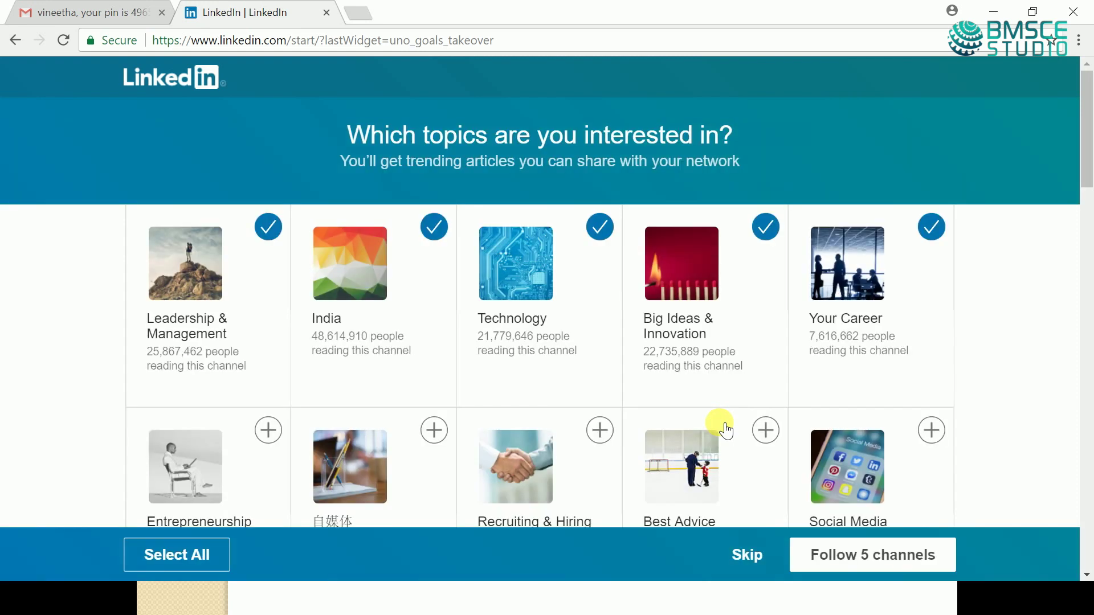
click(745, 557)
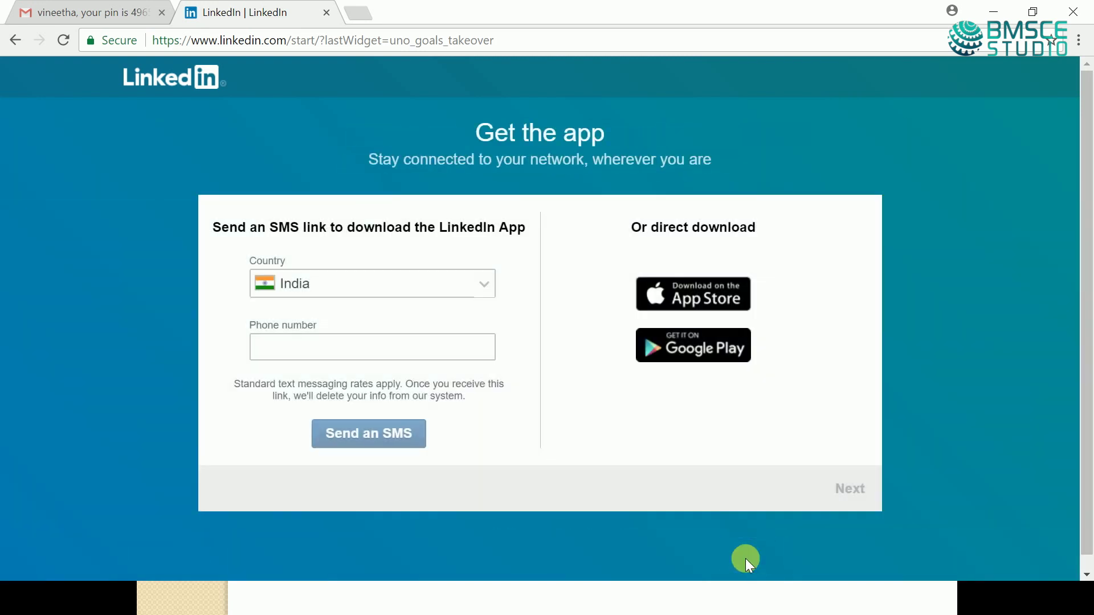
click(848, 490)
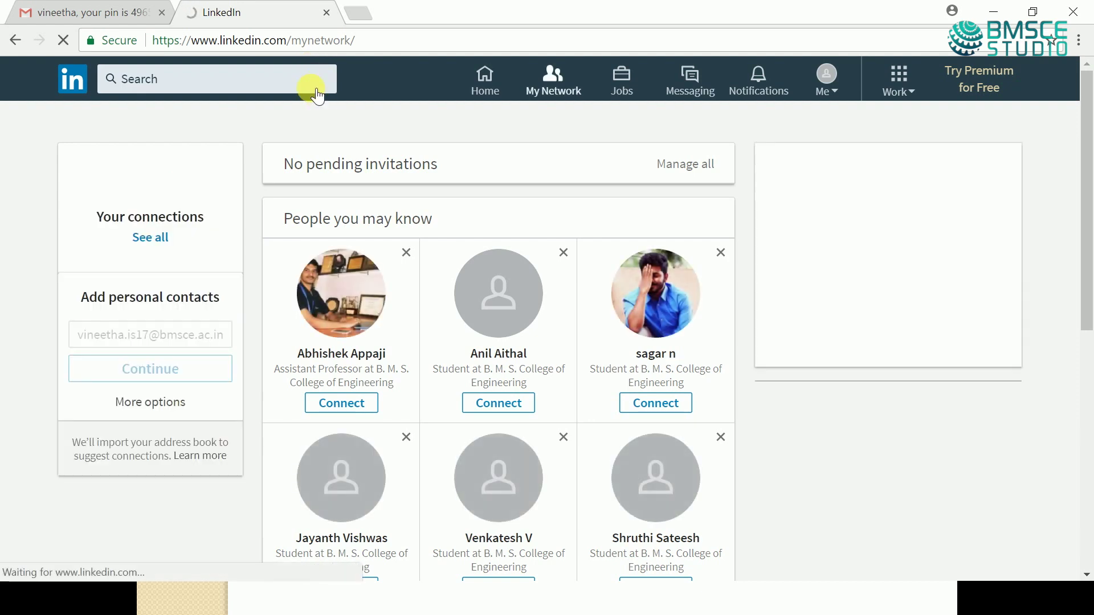
- Search for 'BMSCE 201' and open the BMSCE_2017 group from the suggestions
click(312, 85)
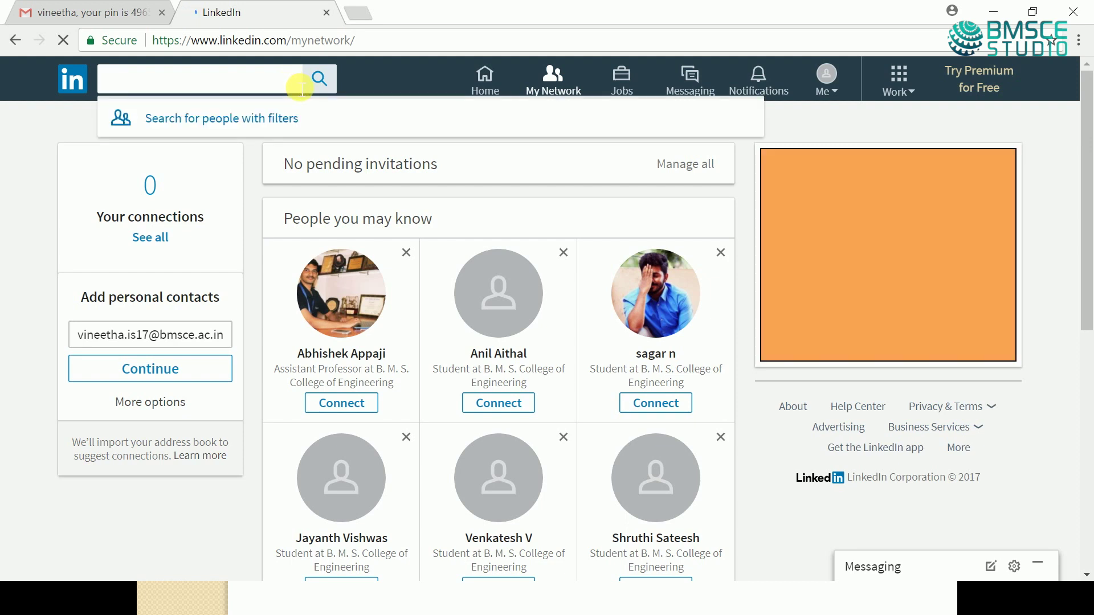
text(BMSCE)
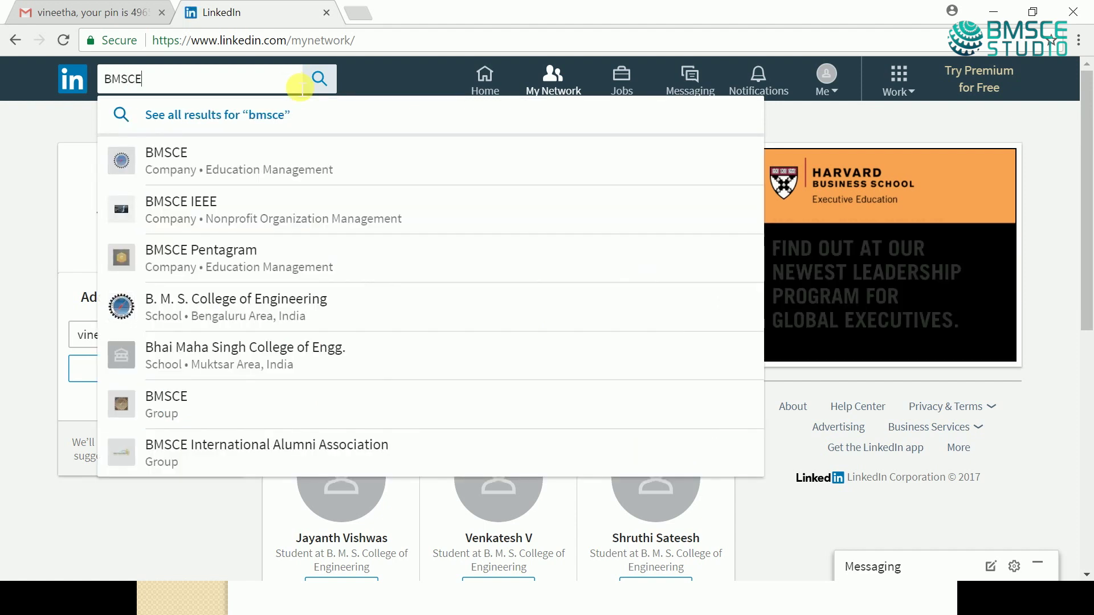
text( 2017)
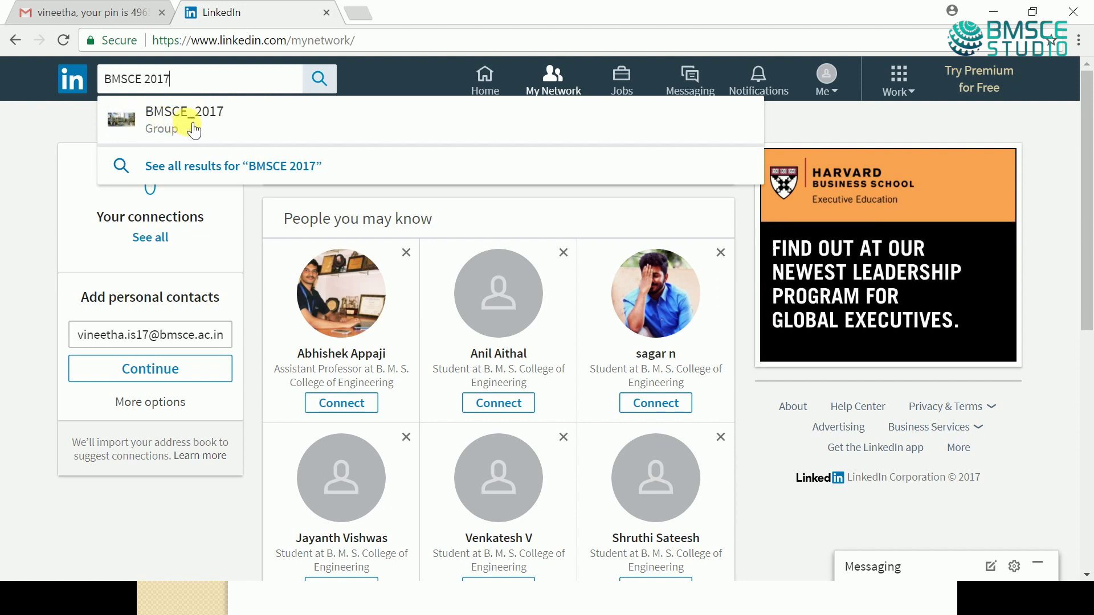
click(192, 129)
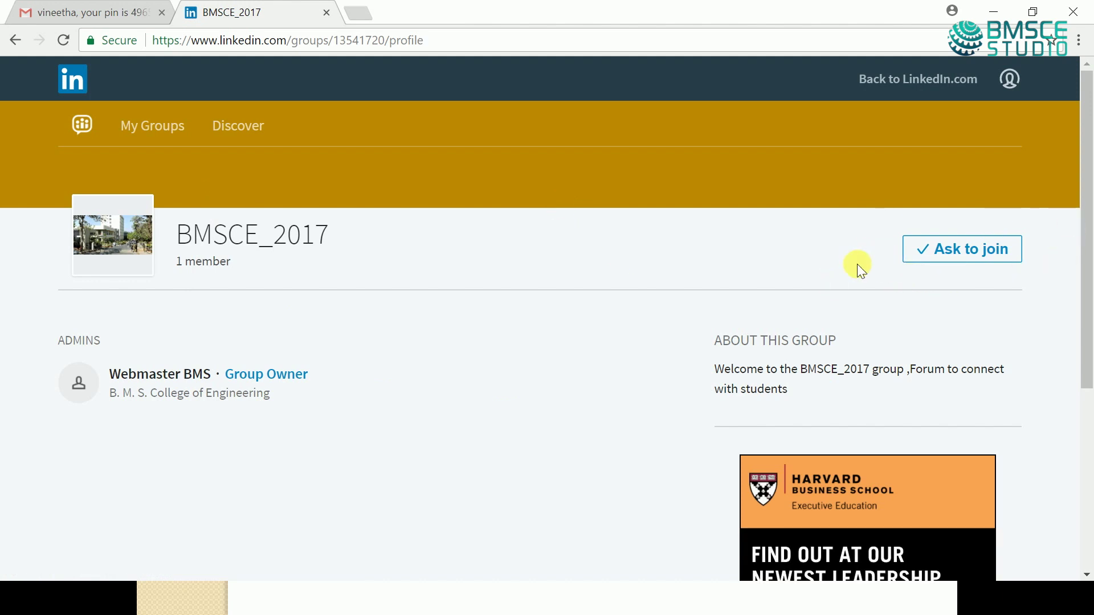
- Ask to join the BMSCE_2017 group, then return to the LinkedIn home feed
click(948, 261)
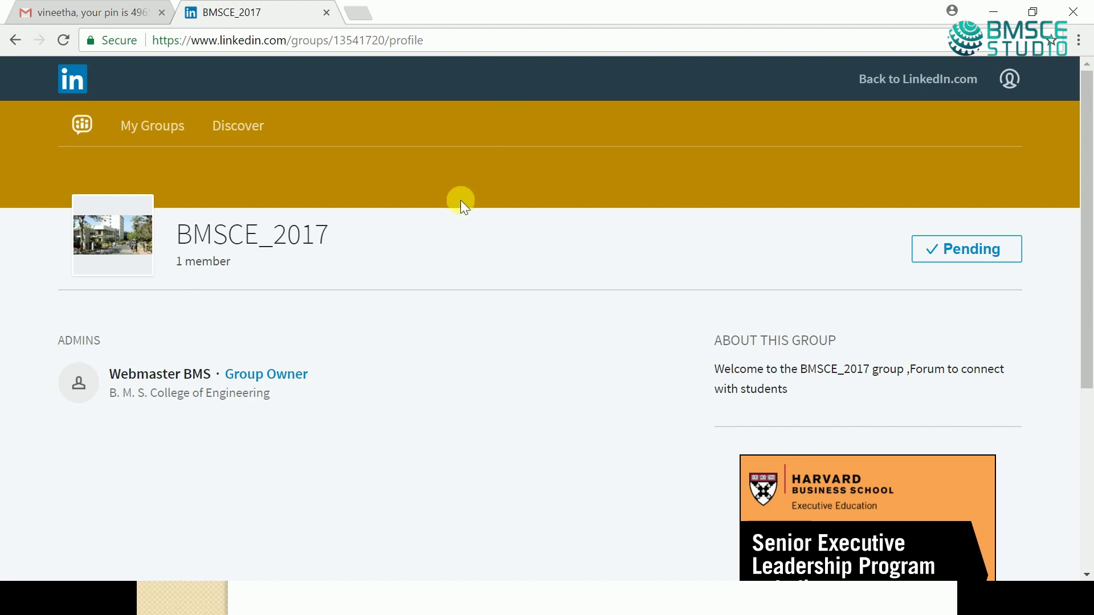
click(899, 87)
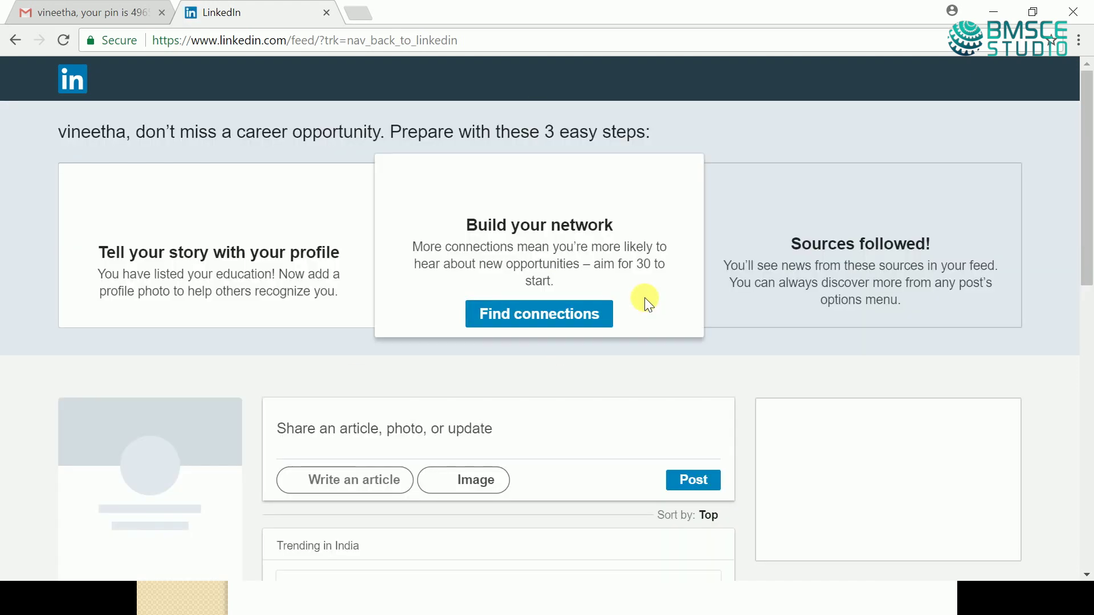
- Sign out of the new account from the Me menu
click(838, 86)
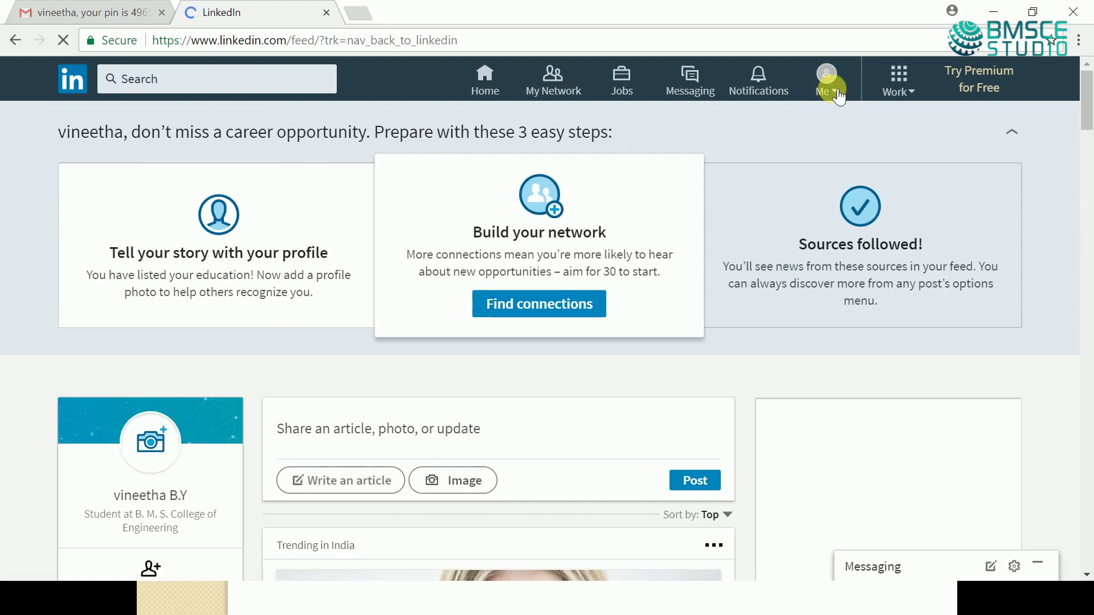
click(838, 97)
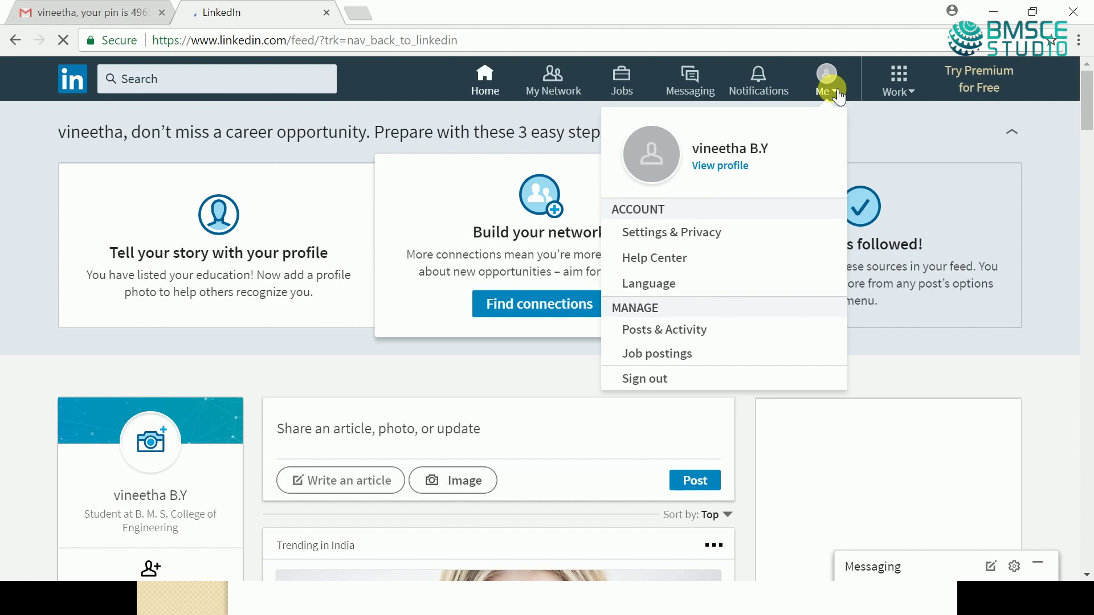
click(648, 383)
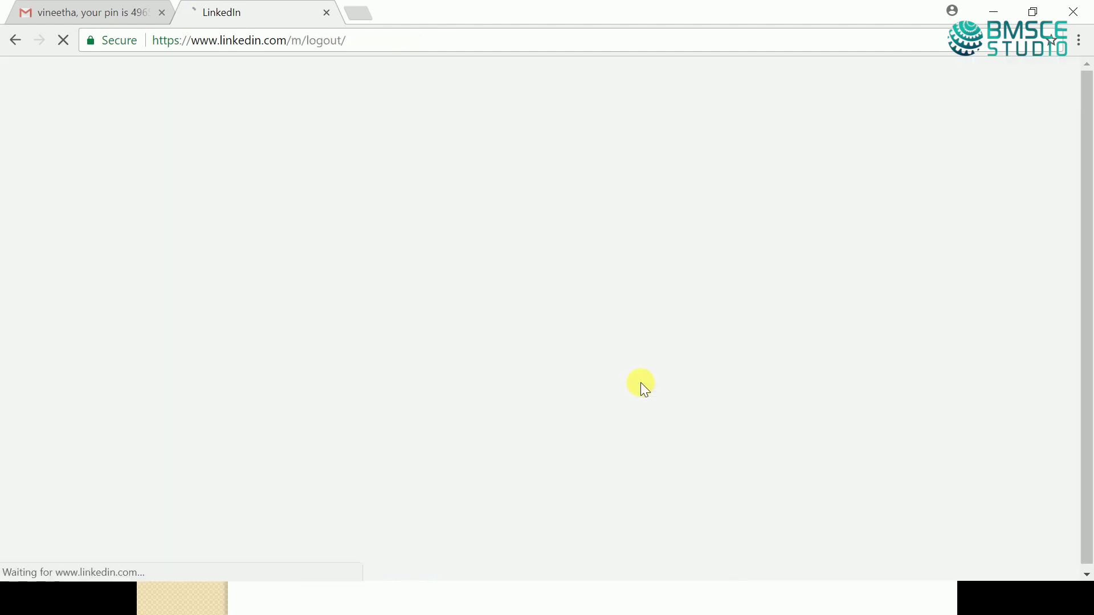